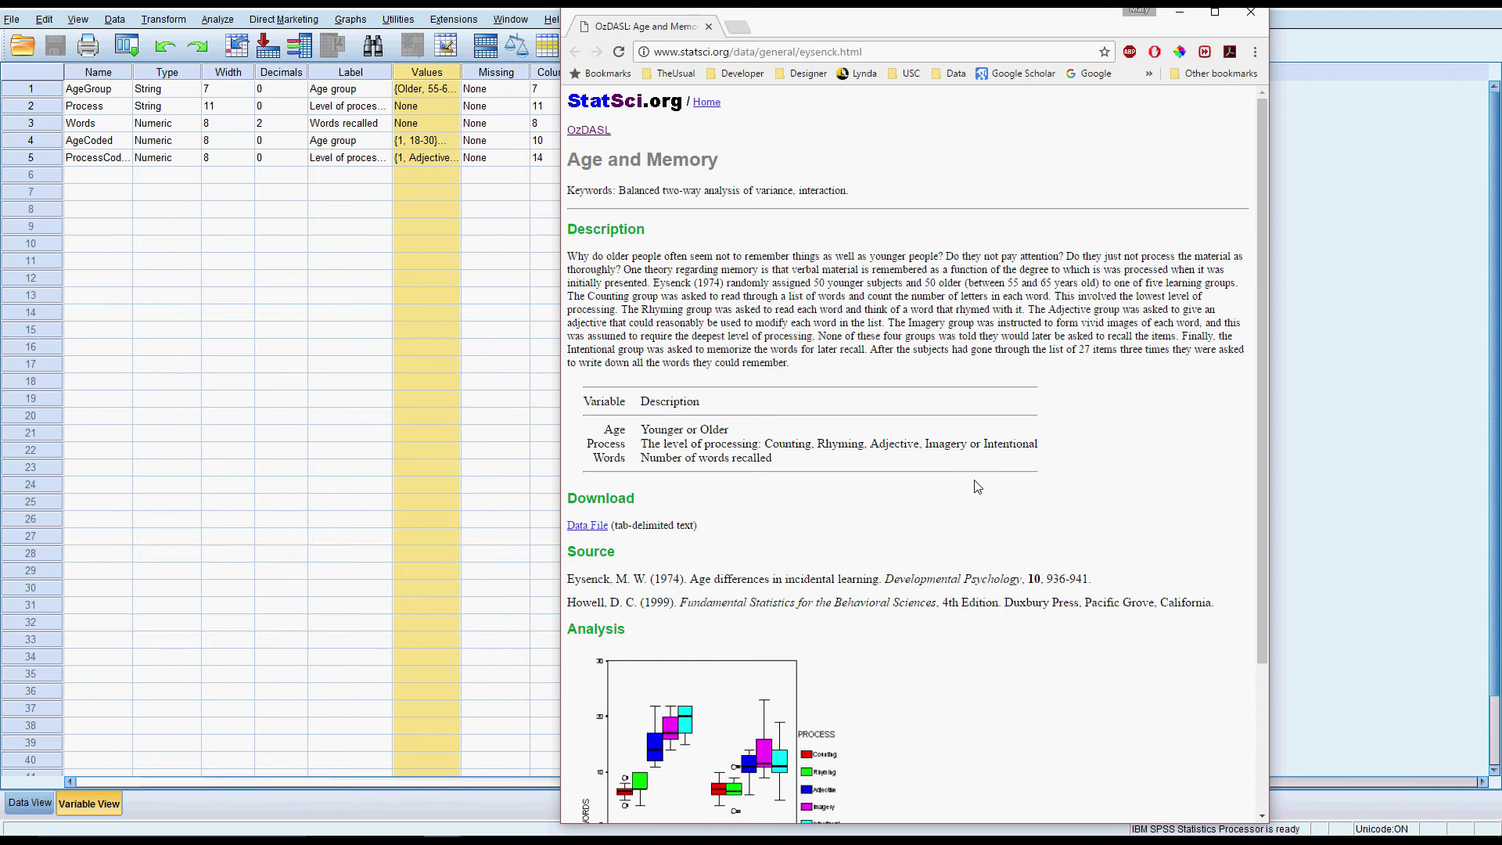
Scroll the OzDASL Age and Memory page down to the words-recalled boxplot by age and process
{"action": "scroll", "coordinate": [977, 487], "scroll_direction": "down", "scroll_amount": 2}
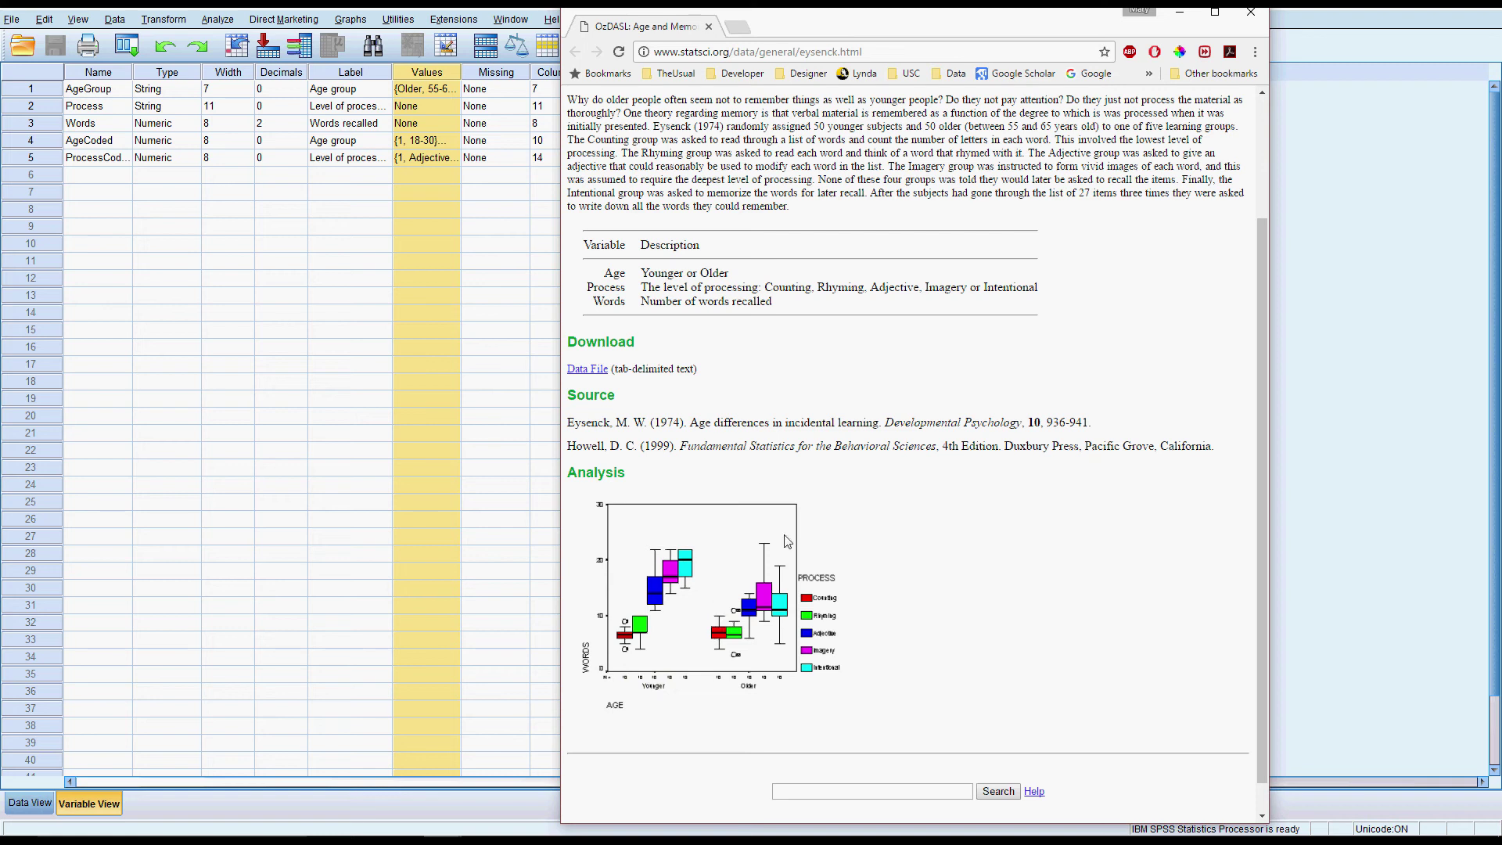
Build a simple boxplot in Chart Builder with Words recalled on the Y-axis and Level of processing on the X-axis
{"action": "left_click", "coordinate": [493, 245]}
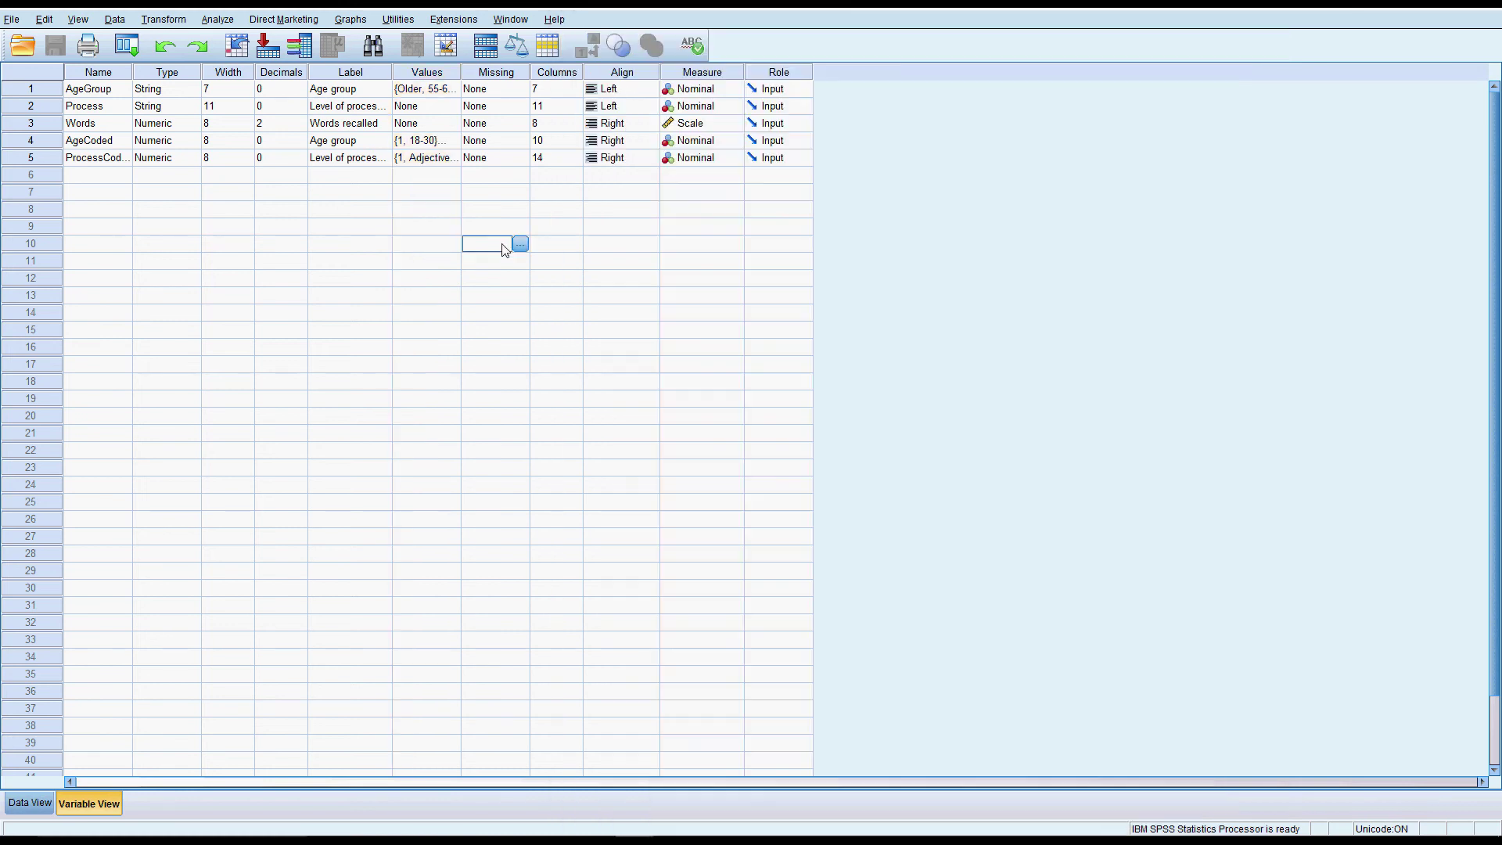
{"action": "left_click", "coordinate": [344, 18]}
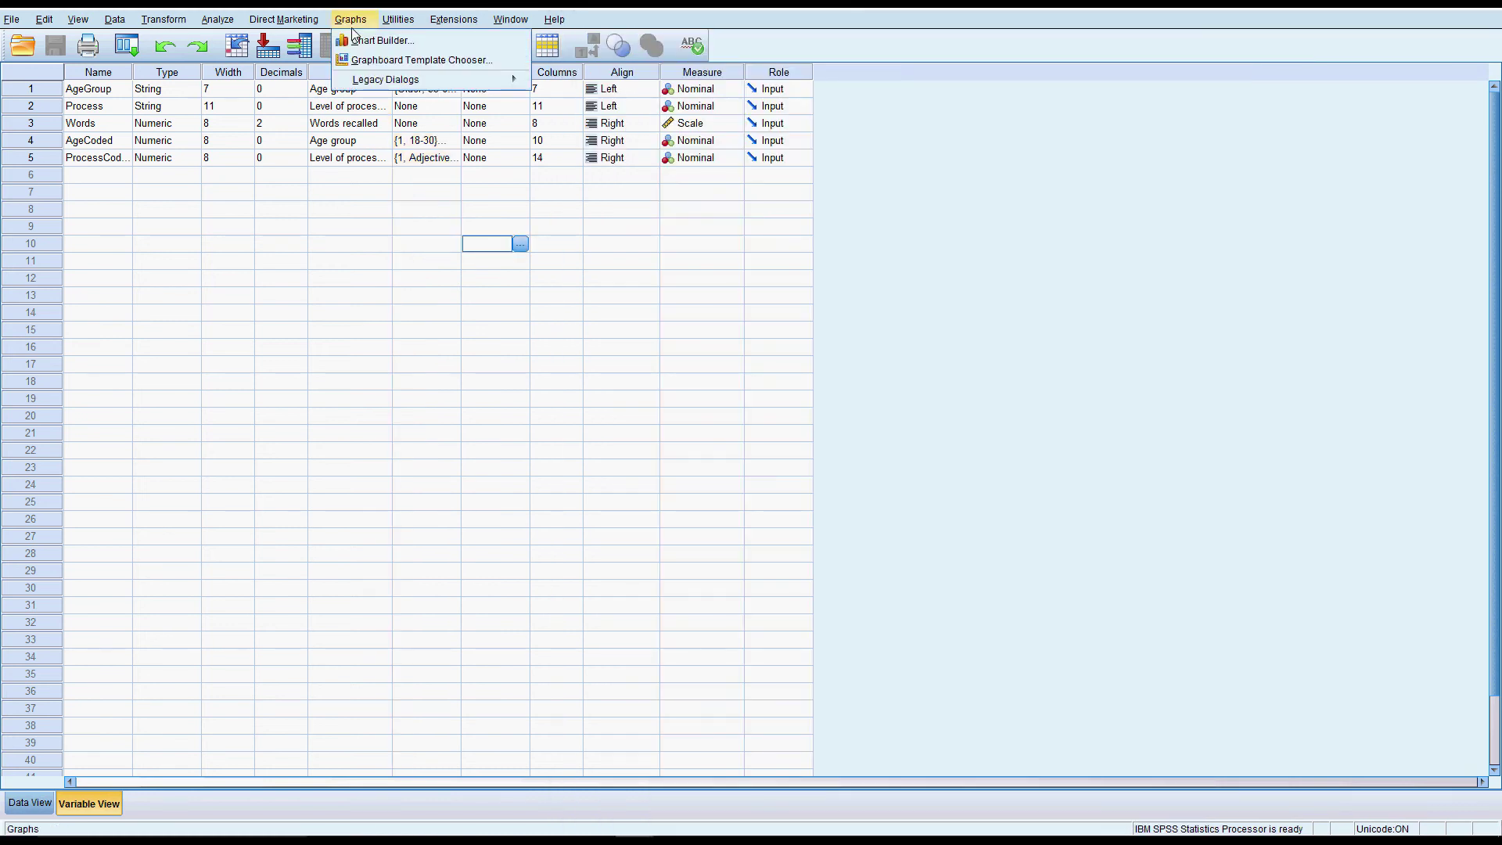
{"action": "left_click", "coordinate": [368, 40]}
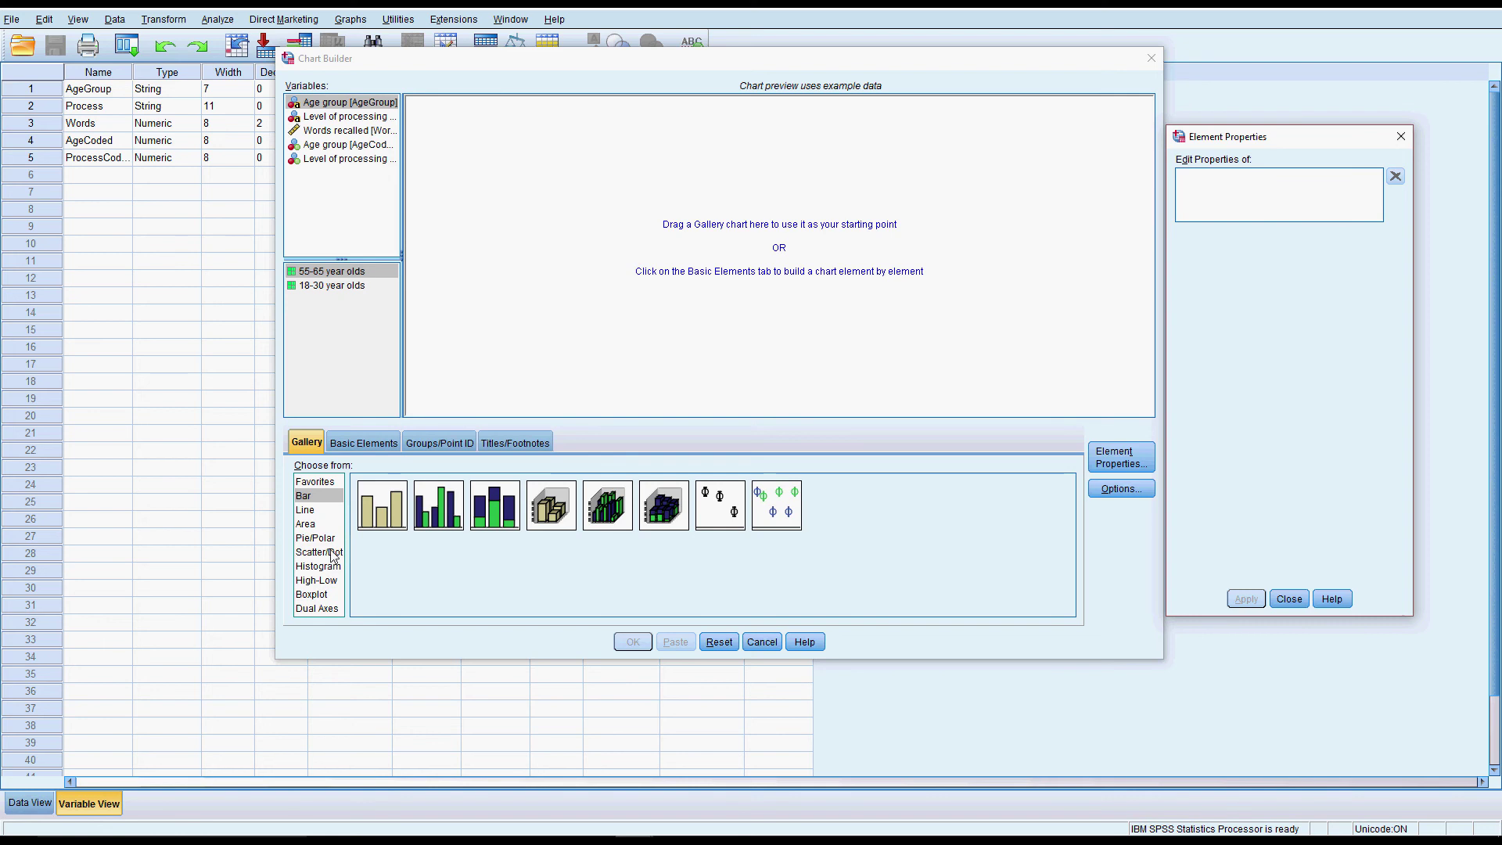
{"action": "left_click", "coordinate": [312, 595]}
{"action": "left_click_drag", "start_coordinate": [392, 525], "coordinate": [611, 313]}
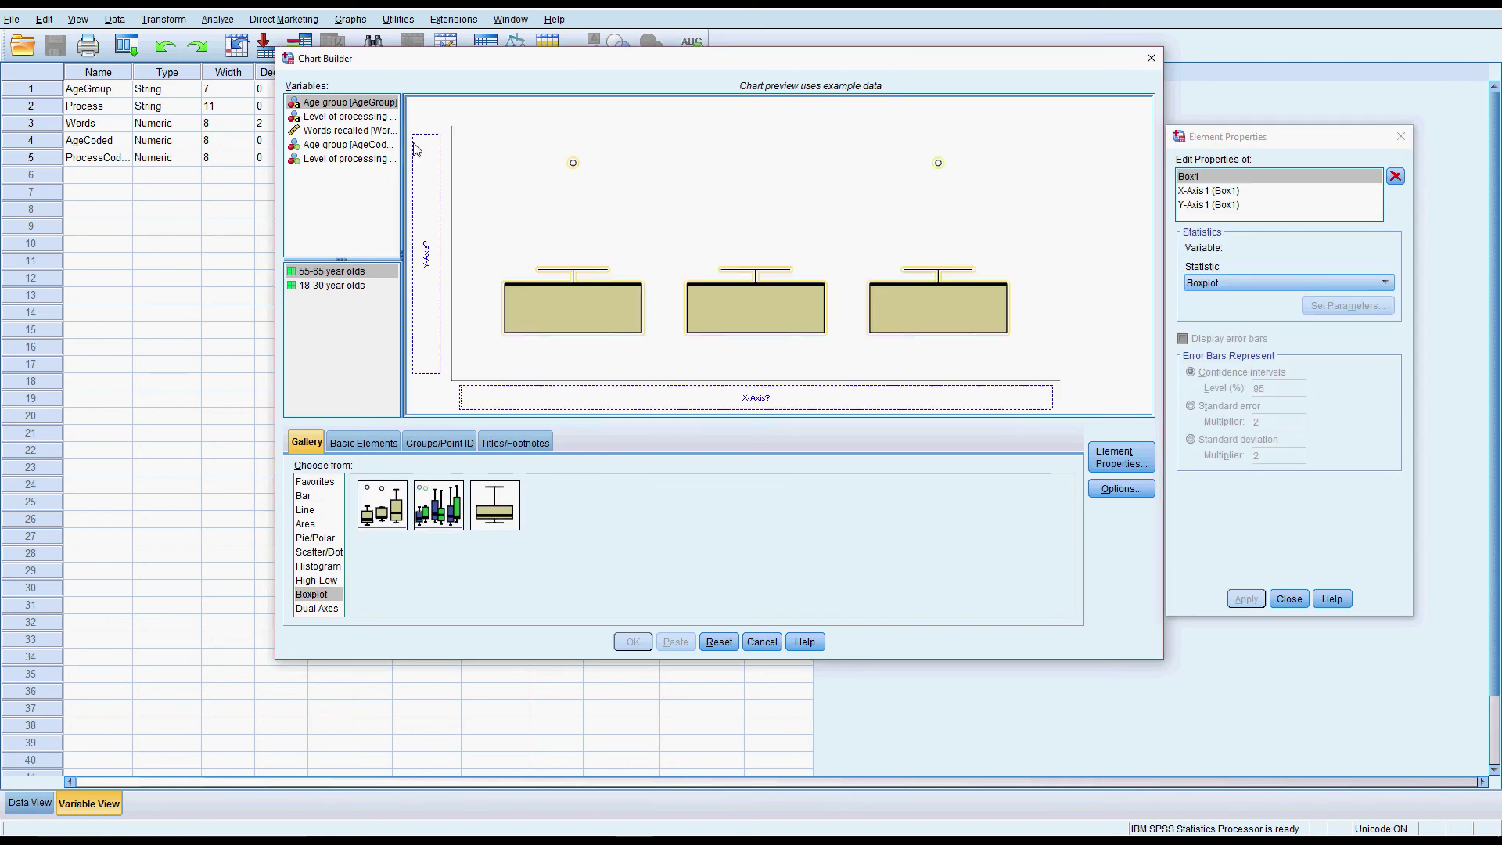
{"action": "left_click_drag", "start_coordinate": [350, 134], "coordinate": [427, 250]}
{"action": "left_click_drag", "start_coordinate": [349, 116], "coordinate": [618, 397]}
{"action": "left_click", "coordinate": [631, 643]}
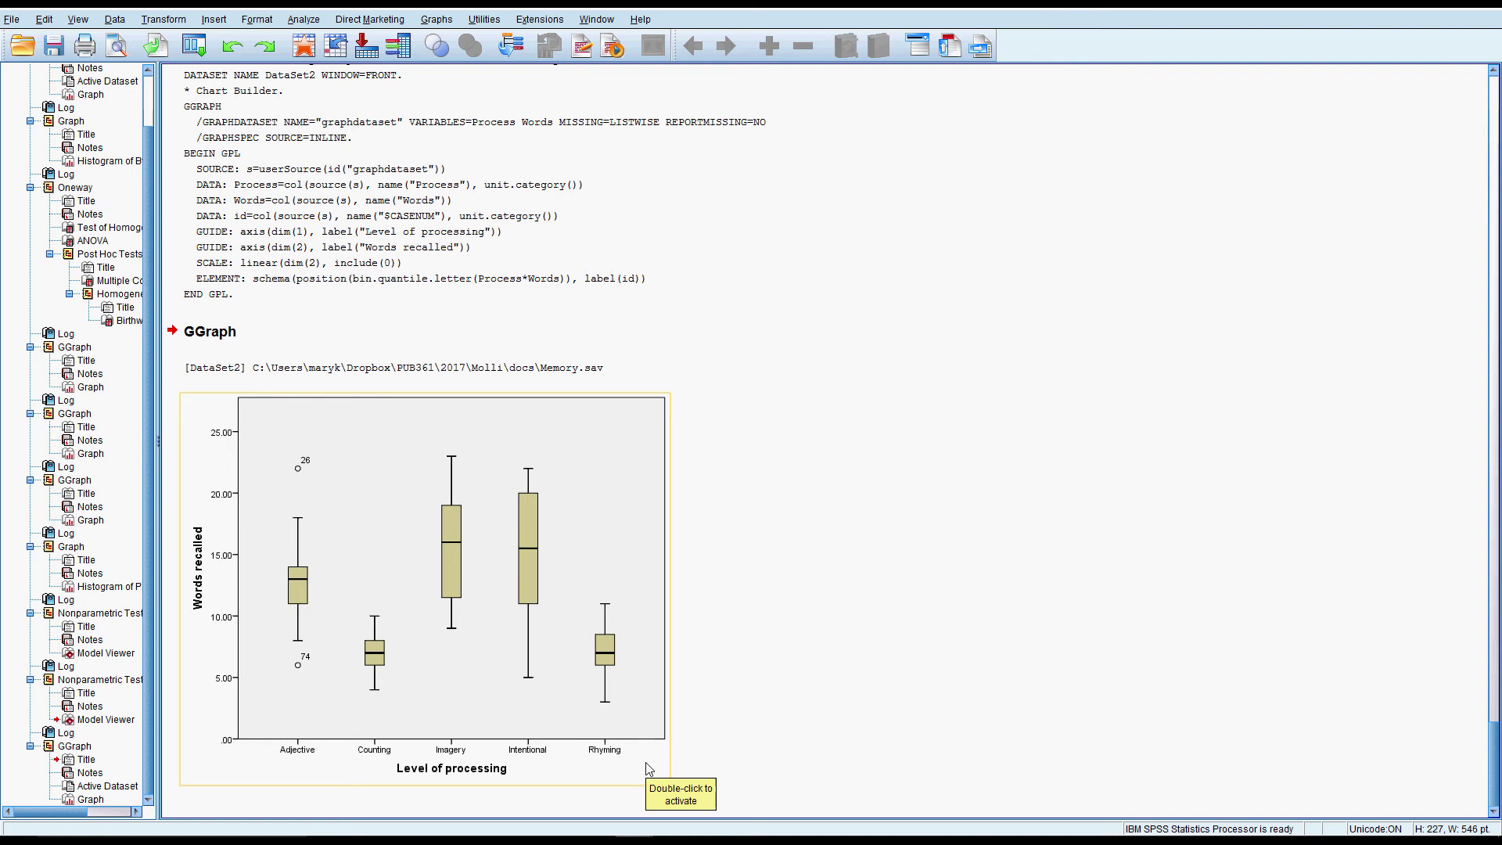
Create a legacy histogram of Words recalled with a normal curve, paneled in rows by Level of processing
{"action": "left_click", "coordinate": [436, 18]}
{"action": "mouse_move", "coordinate": [509, 79]}
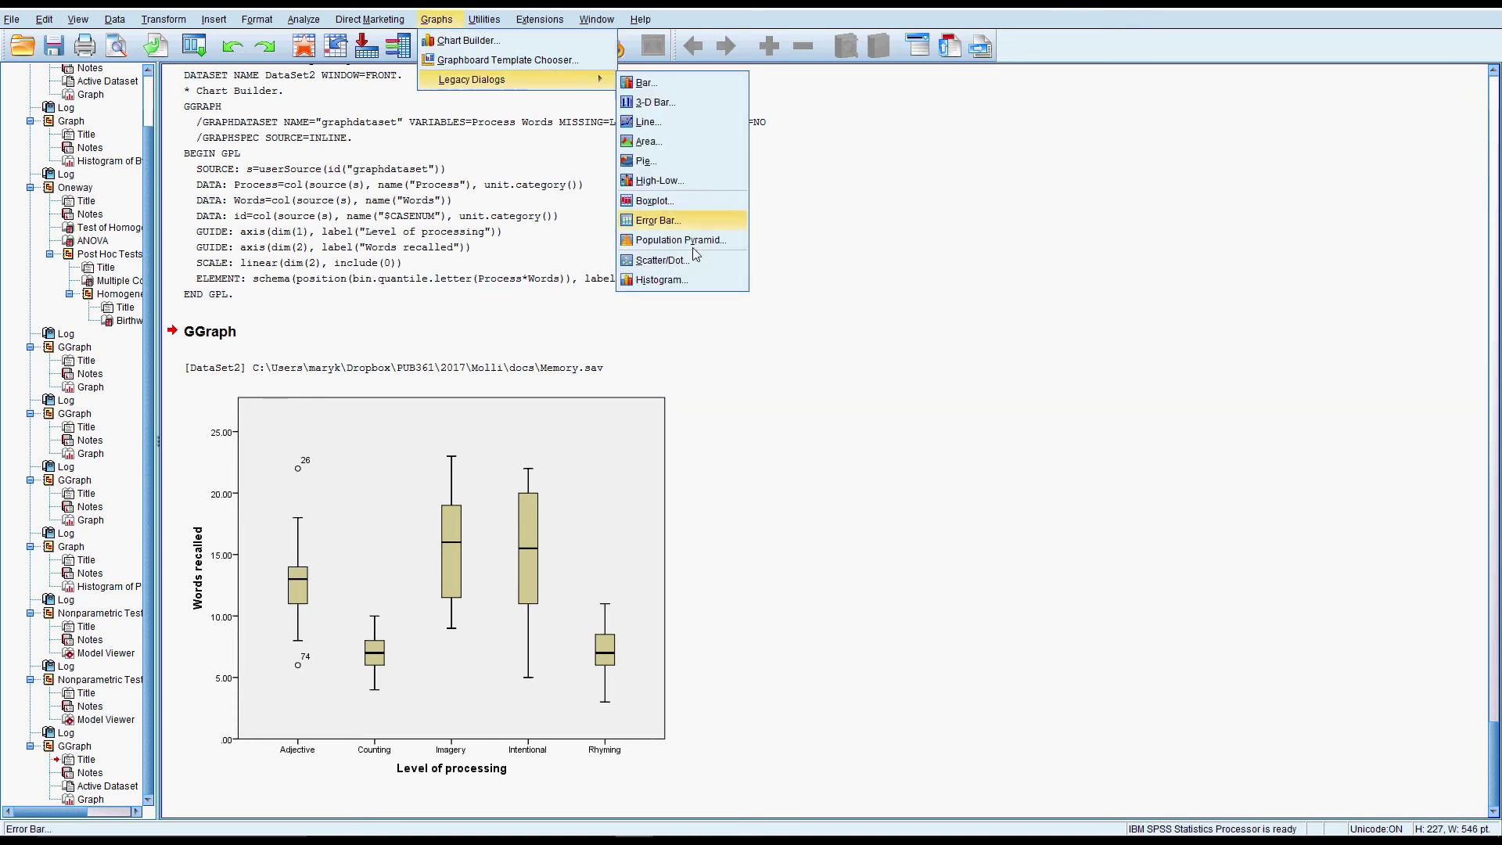
{"action": "left_click", "coordinate": [673, 286]}
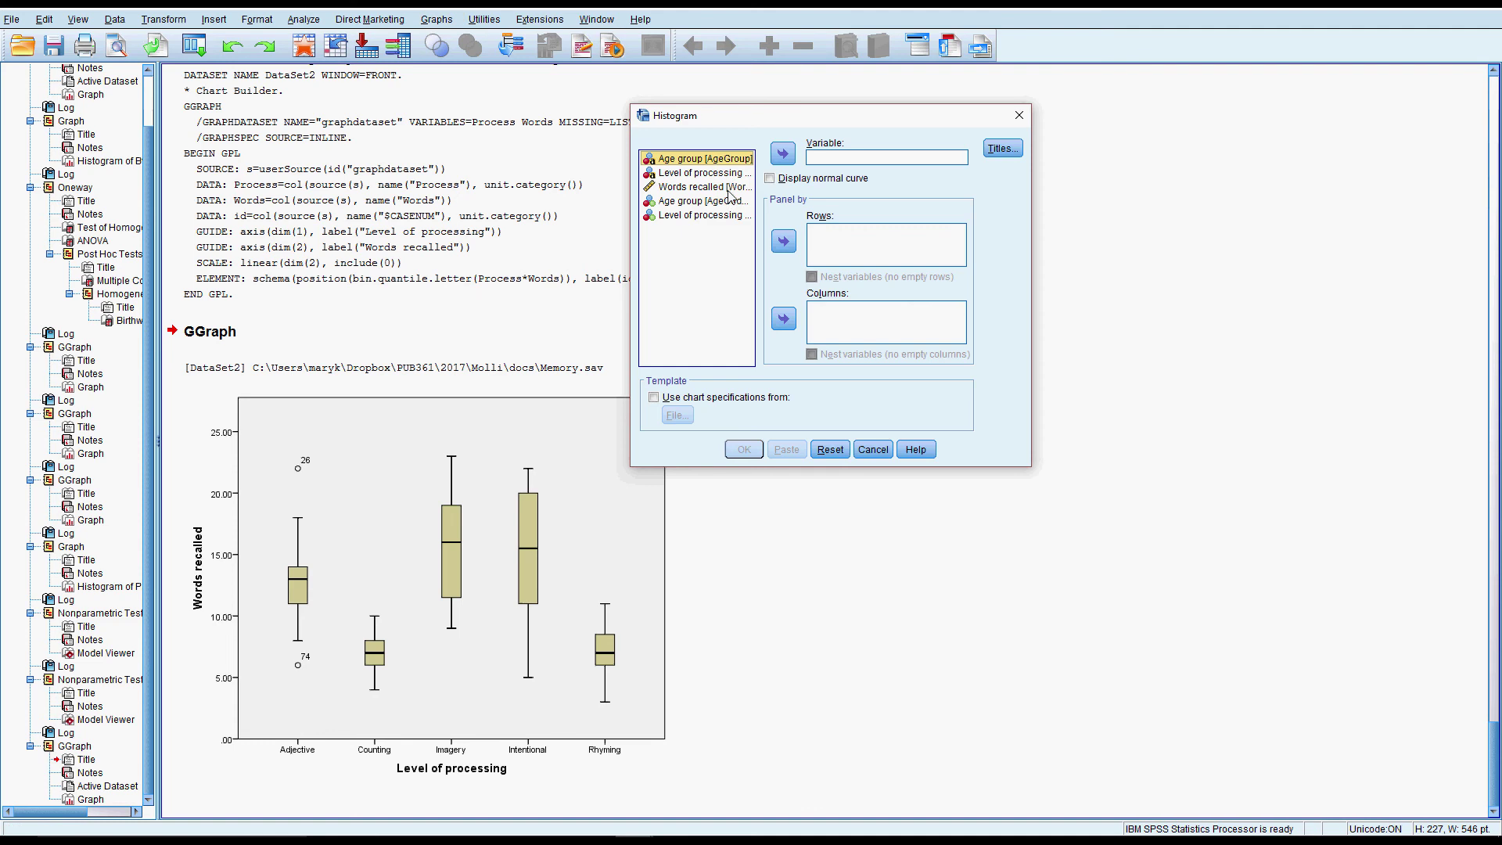
{"action": "double_click", "coordinate": [730, 188]}
{"action": "left_click", "coordinate": [771, 178]}
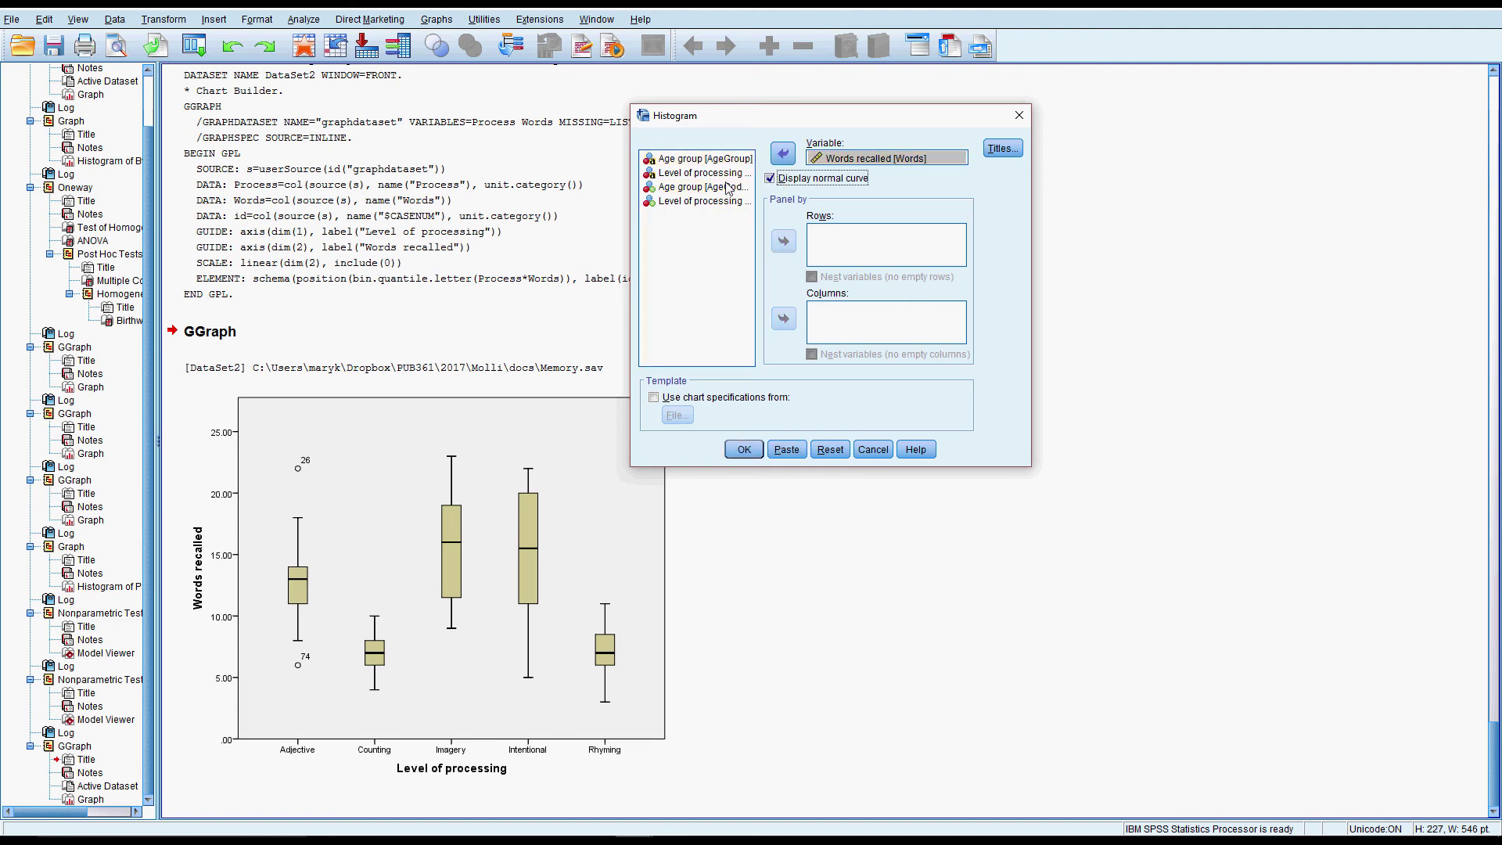
{"action": "left_click", "coordinate": [728, 173]}
{"action": "left_click", "coordinate": [783, 241]}
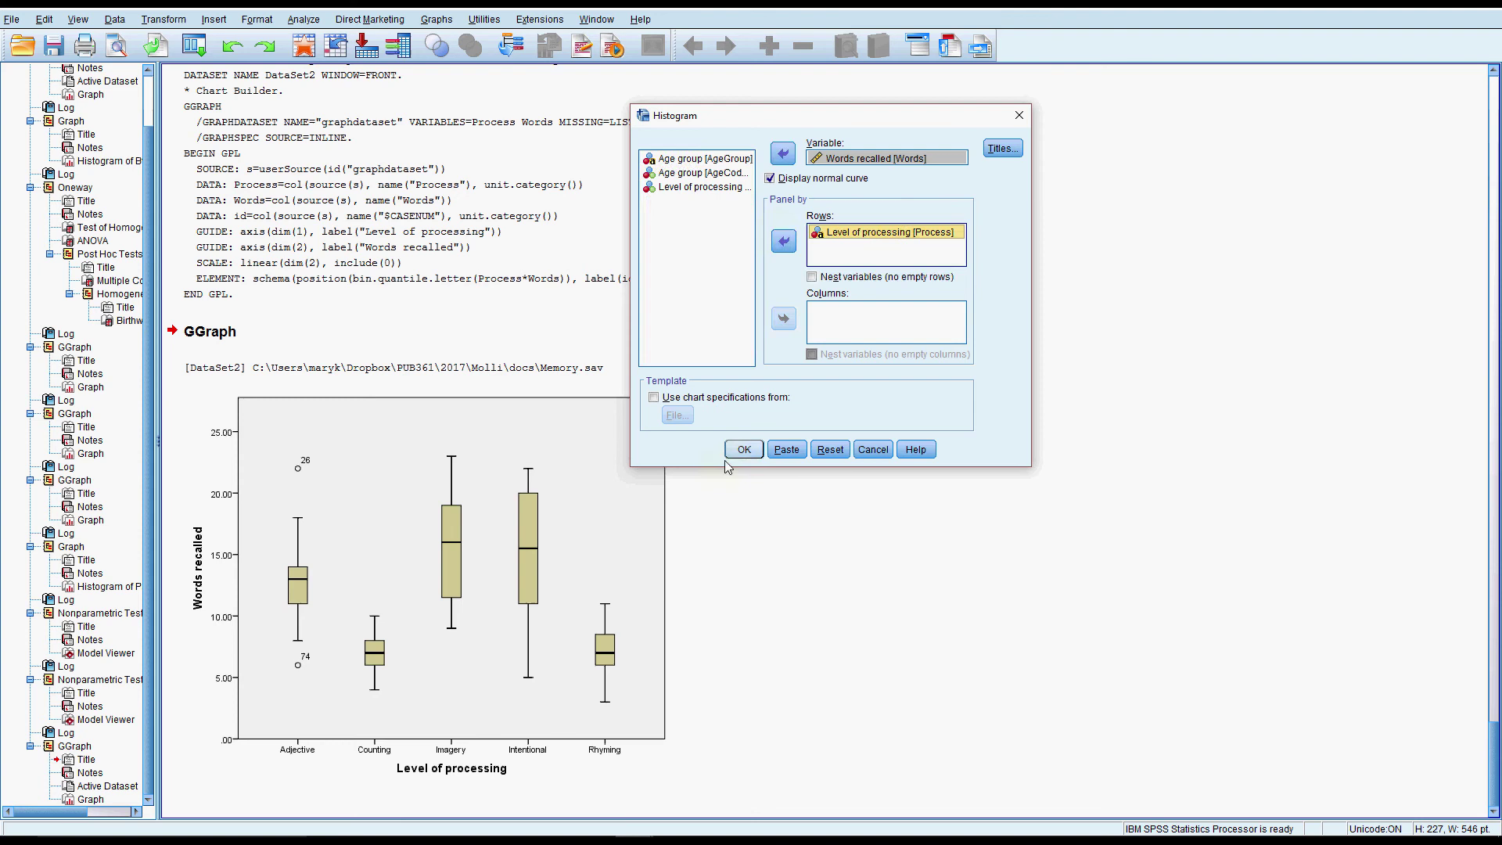
{"action": "left_click", "coordinate": [742, 450]}
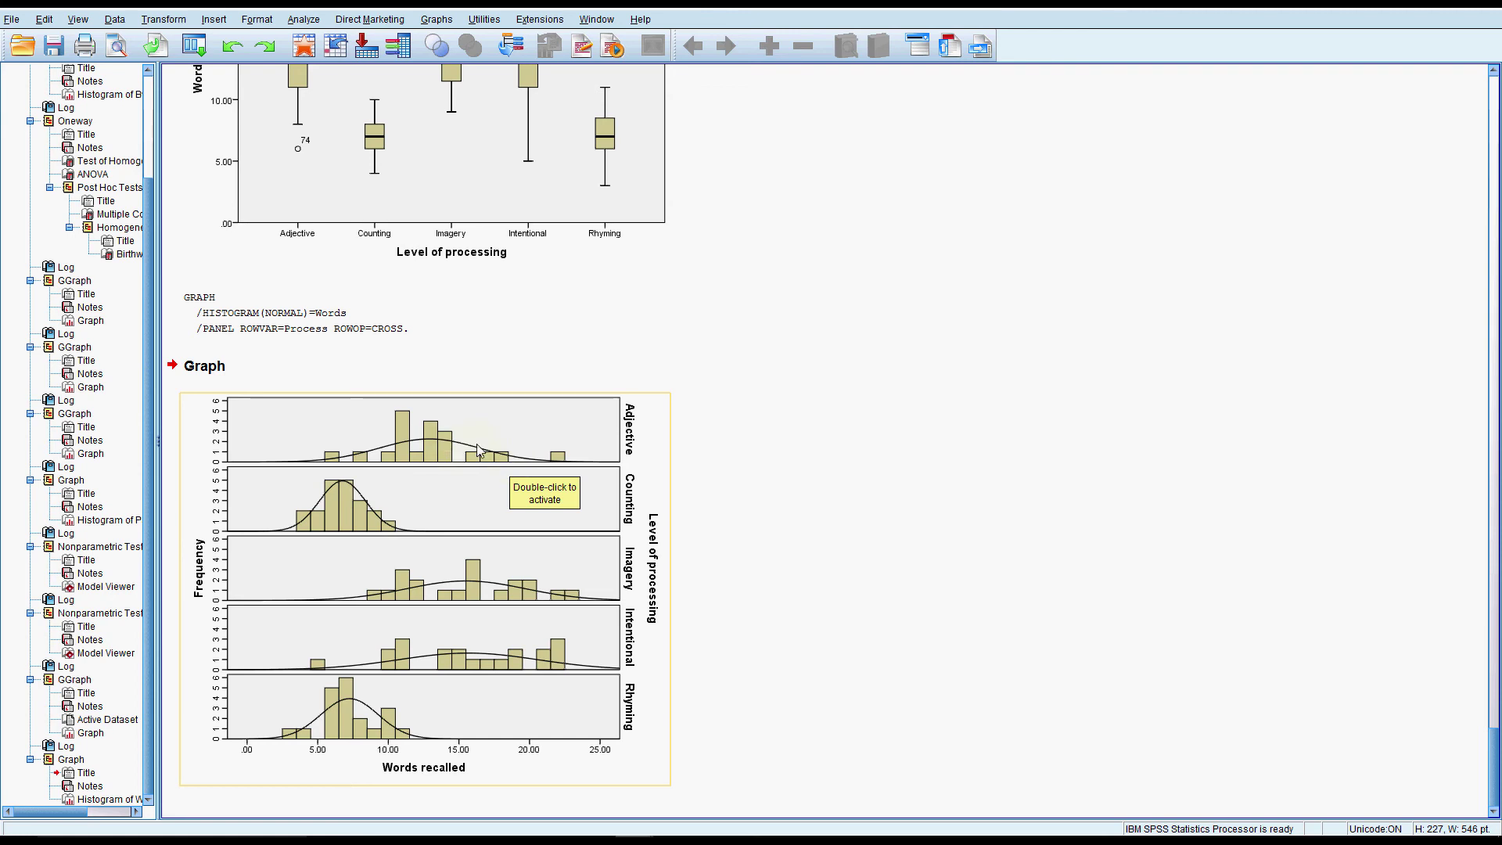
{"action": "left_click", "coordinate": [595, 711]}
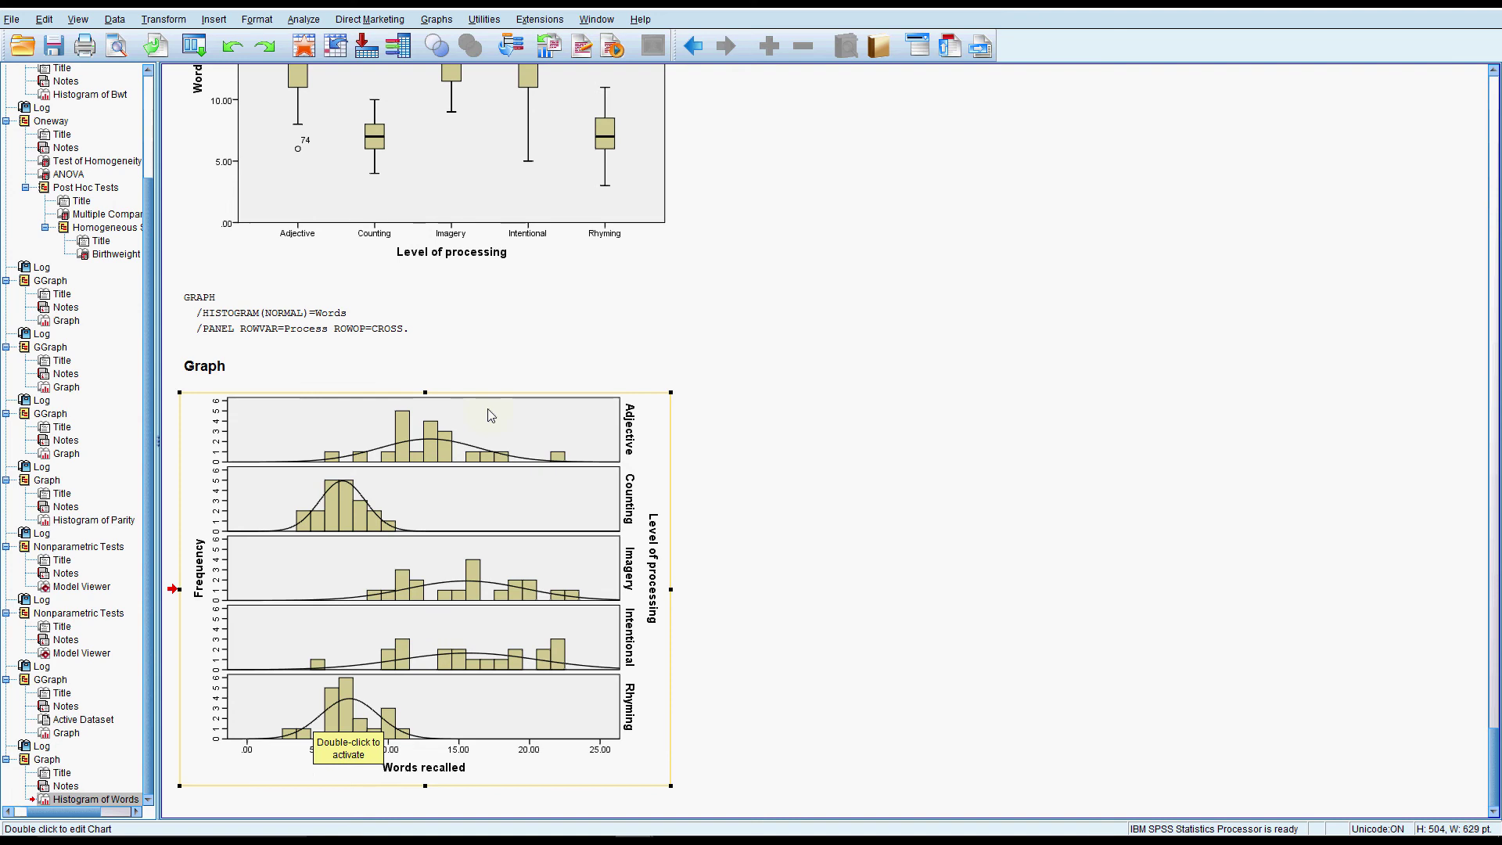
Run an Independent Samples nonparametric test on Words recalled, grouped by Level of processing
{"action": "left_click", "coordinate": [303, 20]}
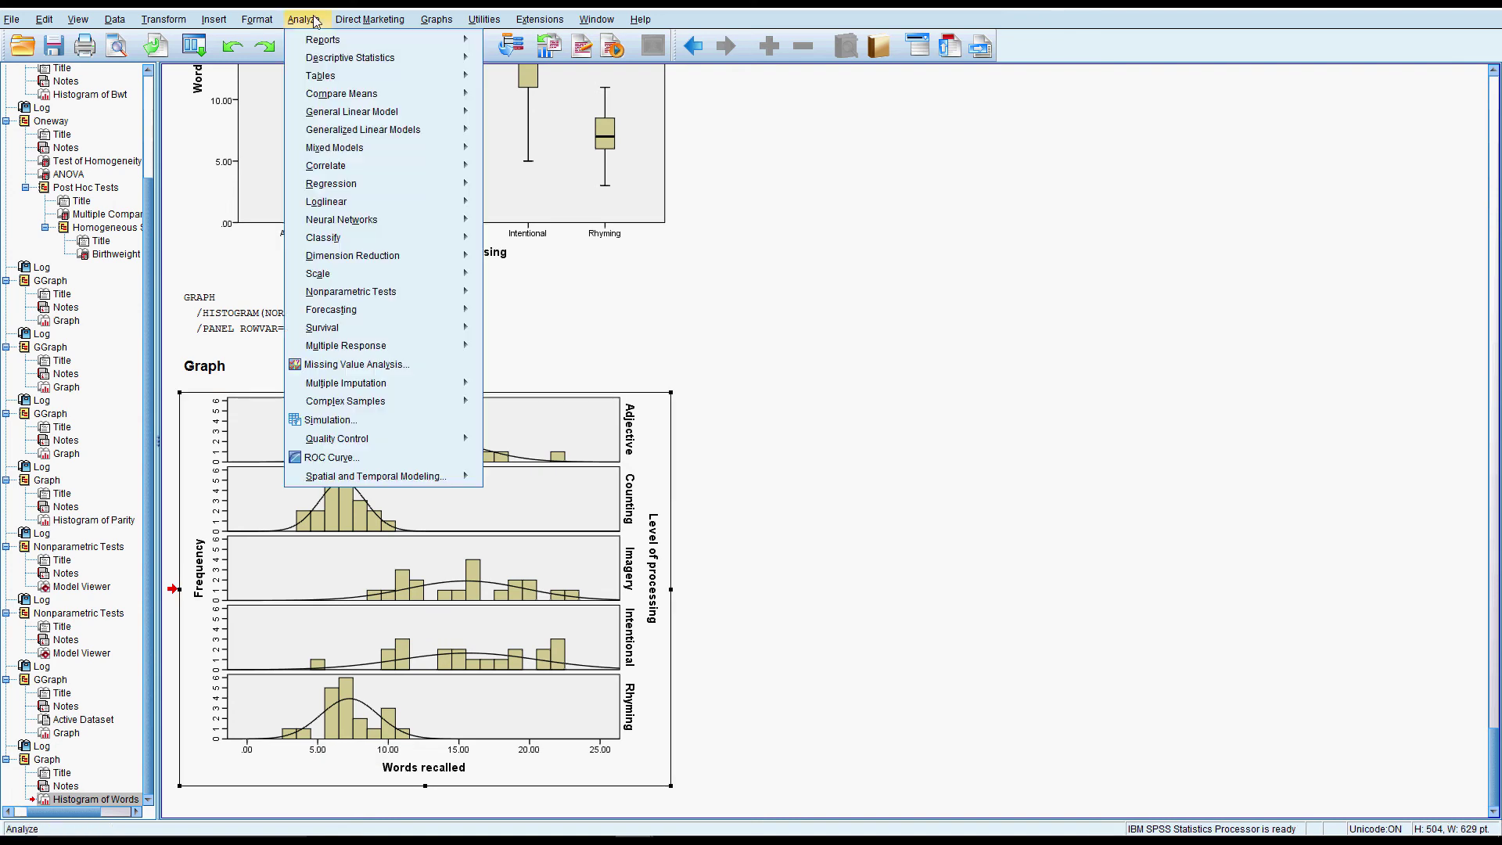
{"action": "mouse_move", "coordinate": [422, 291]}
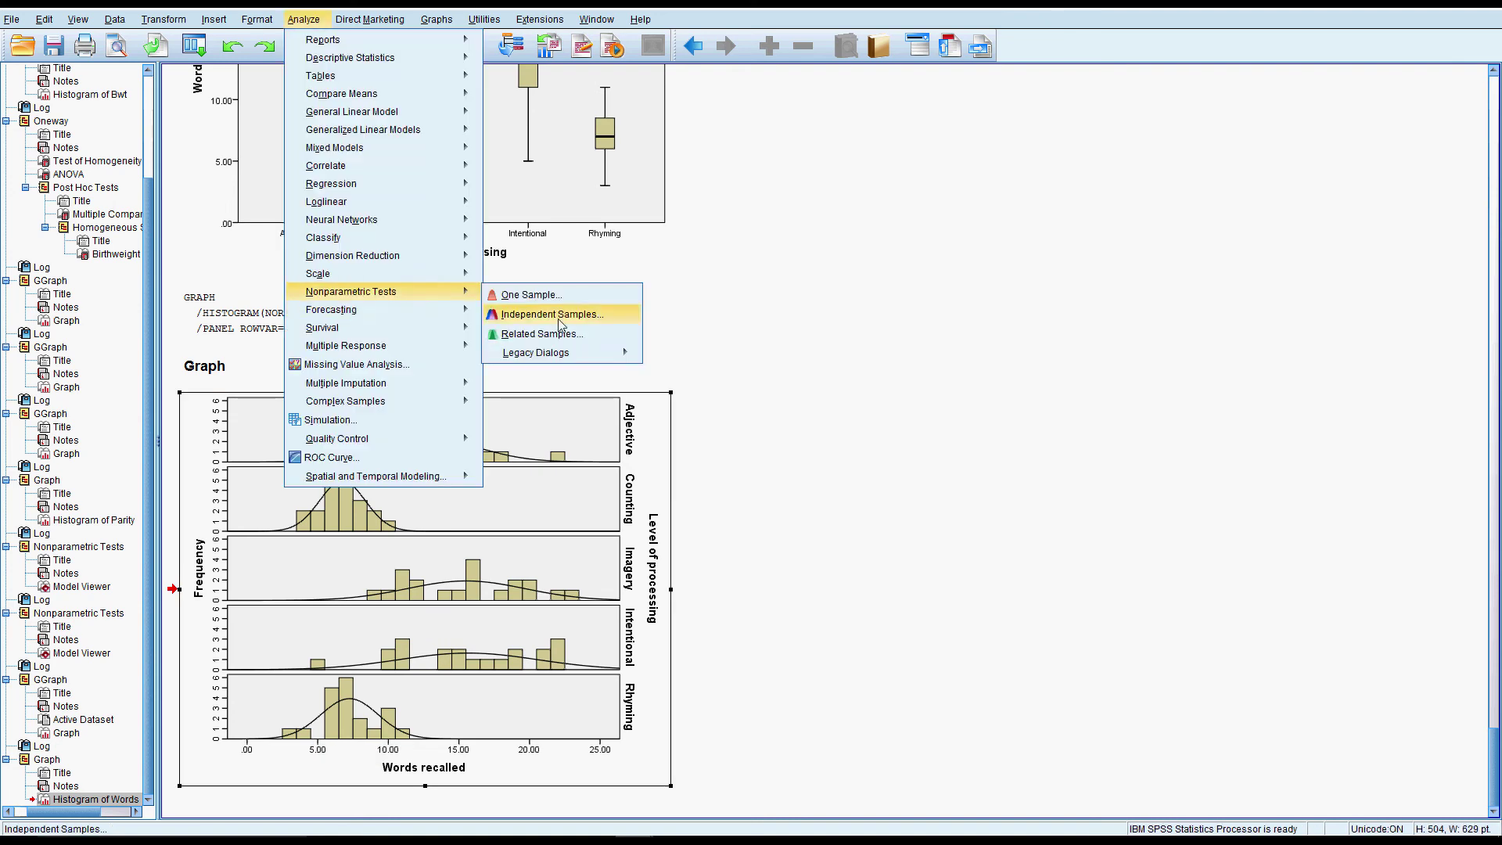
{"action": "left_click", "coordinate": [560, 319]}
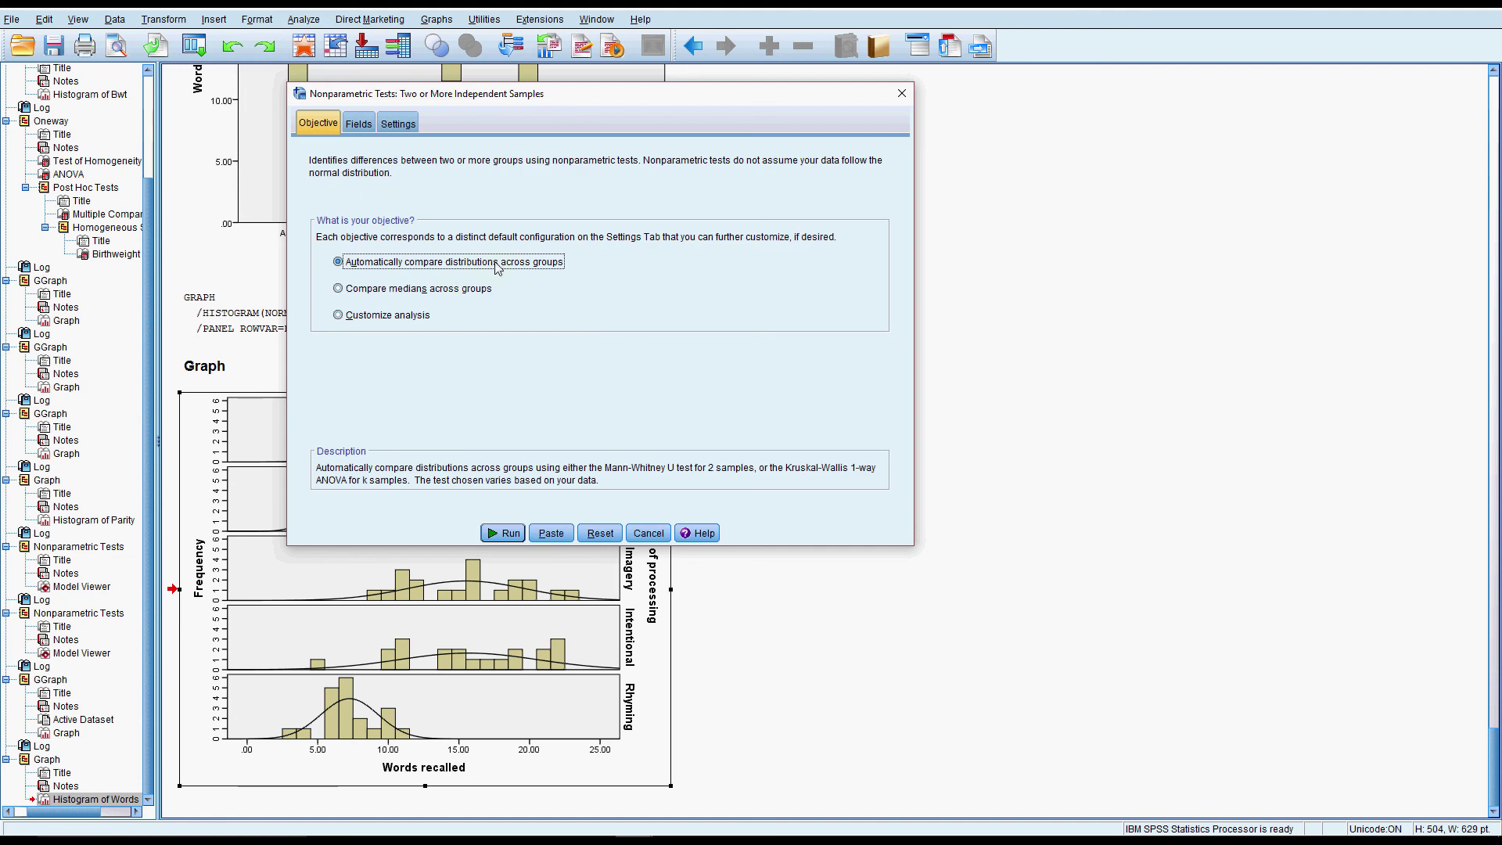
{"action": "left_click", "coordinate": [359, 123]}
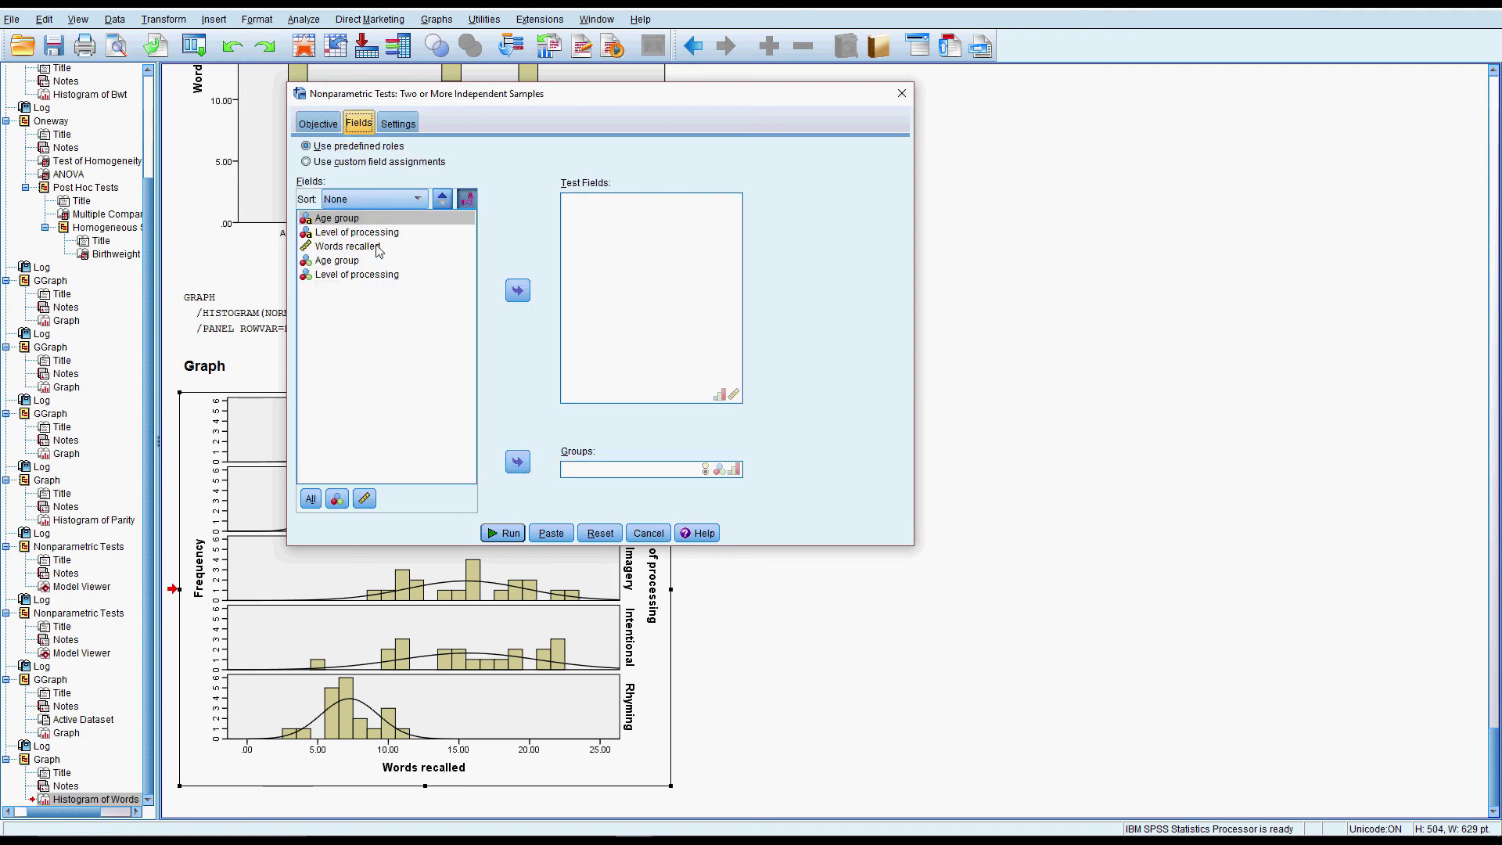
{"action": "double_click", "coordinate": [371, 249]}
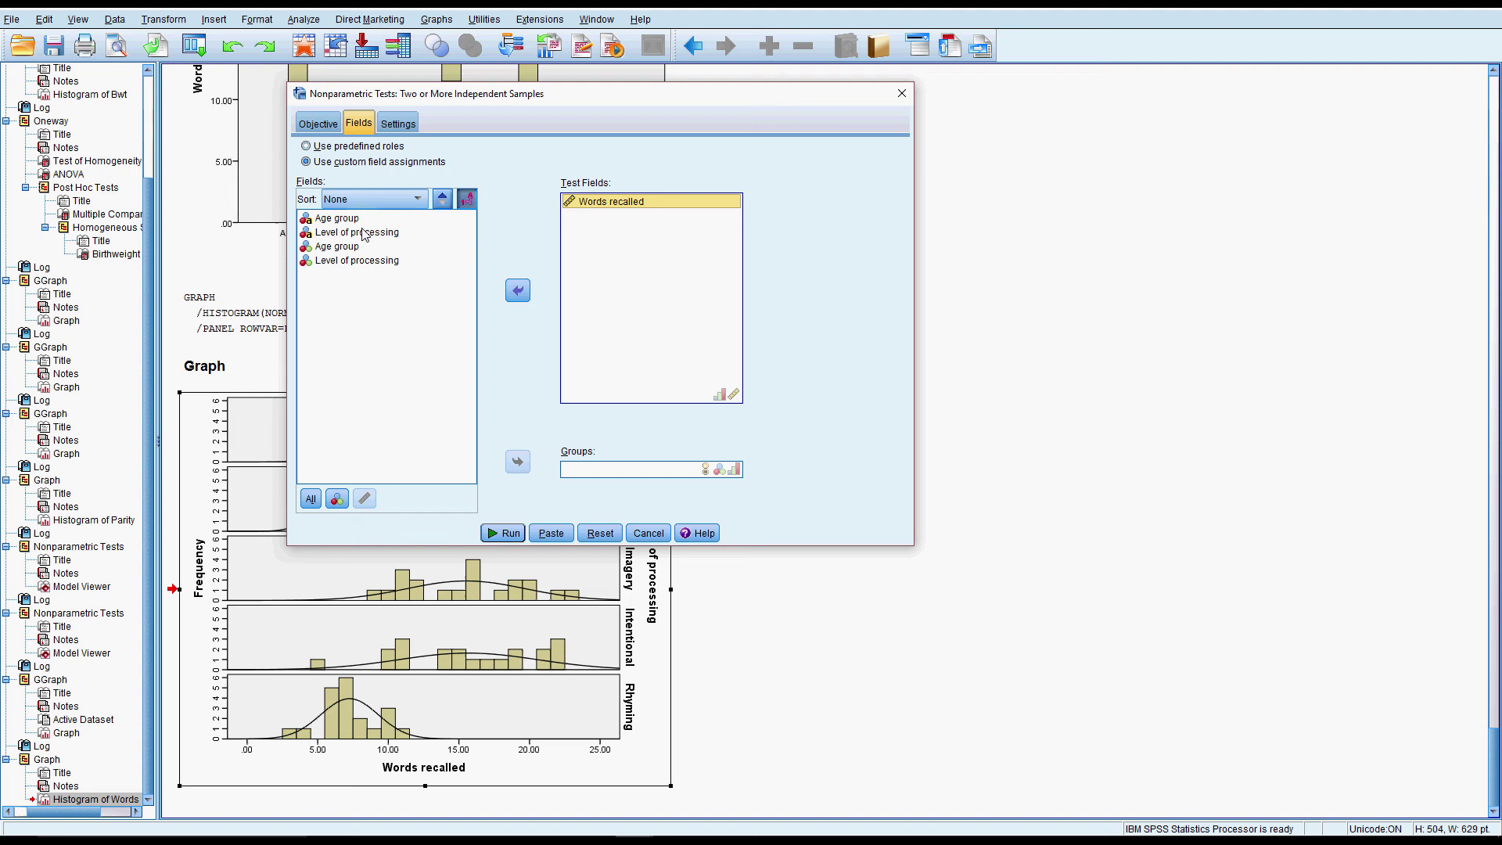
{"action": "left_click", "coordinate": [517, 462]}
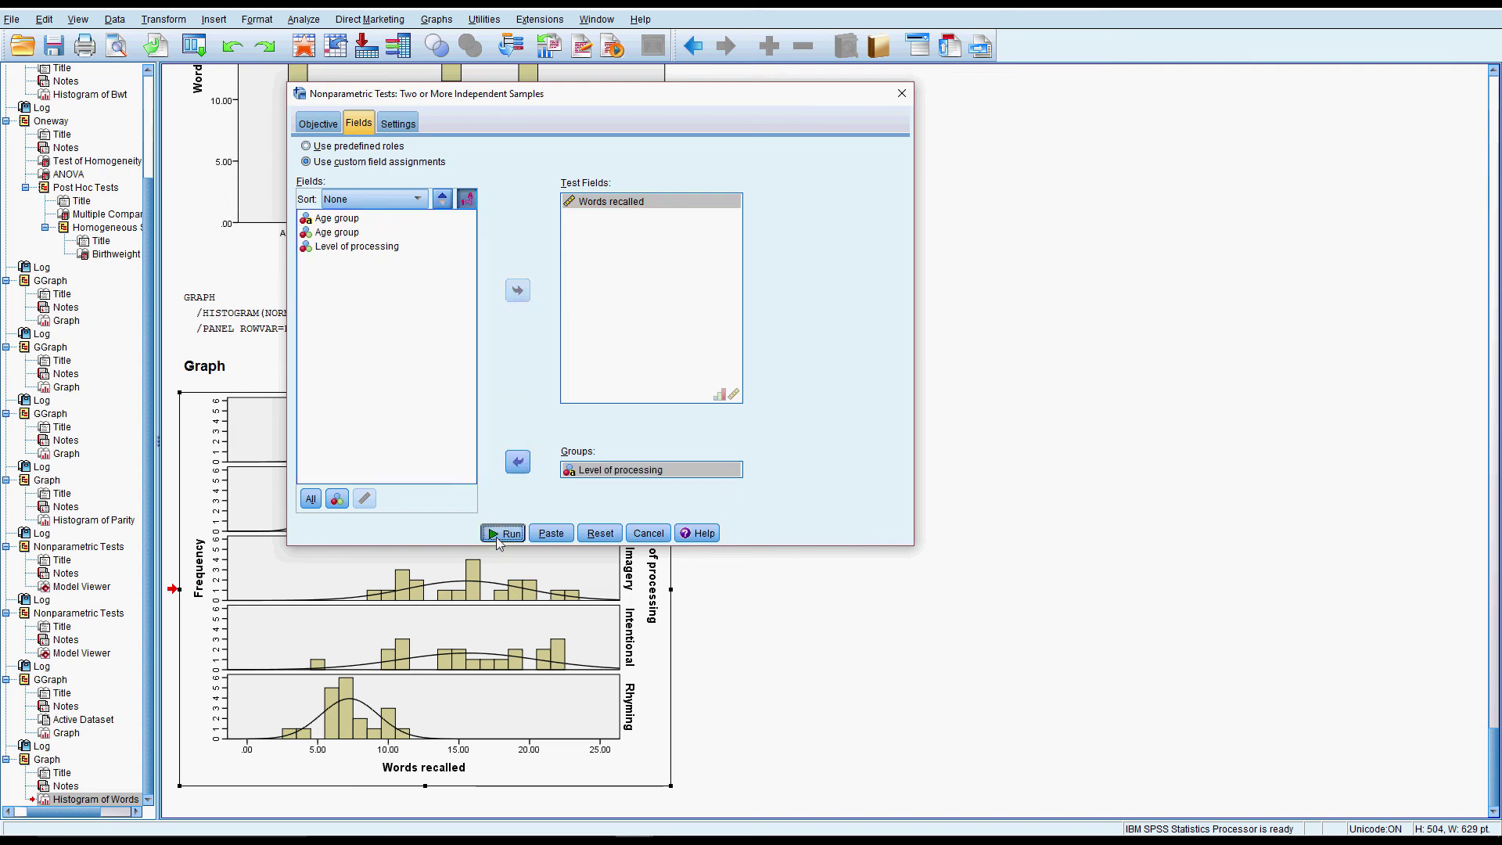
{"action": "left_click", "coordinate": [505, 533]}
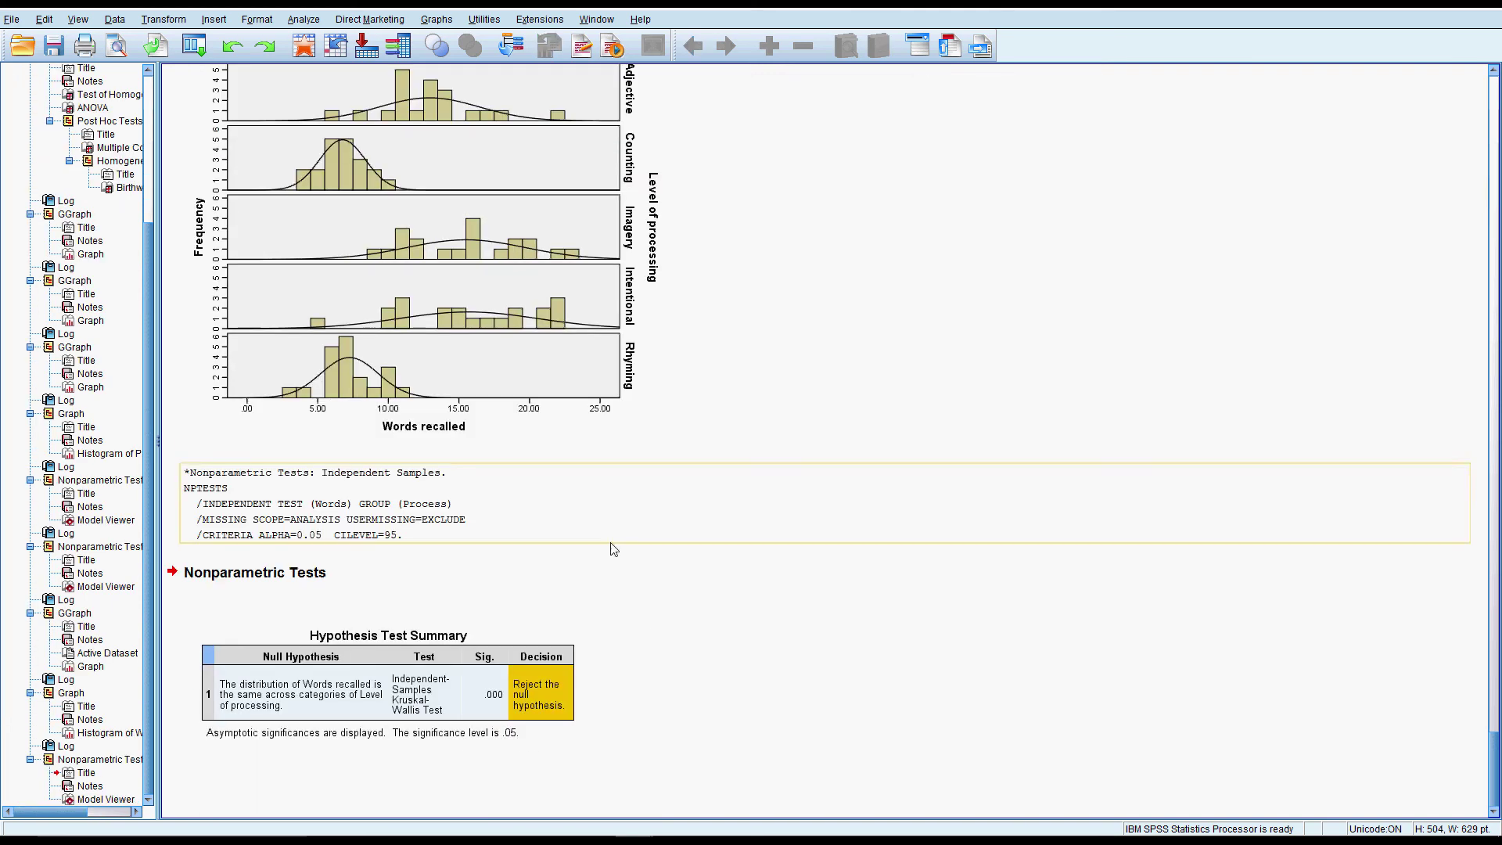
Inspect the Kruskal-Wallis Hypothesis Test Summary in the output (Sig. .000, null rejected)
{"action": "left_click", "coordinate": [551, 702]}
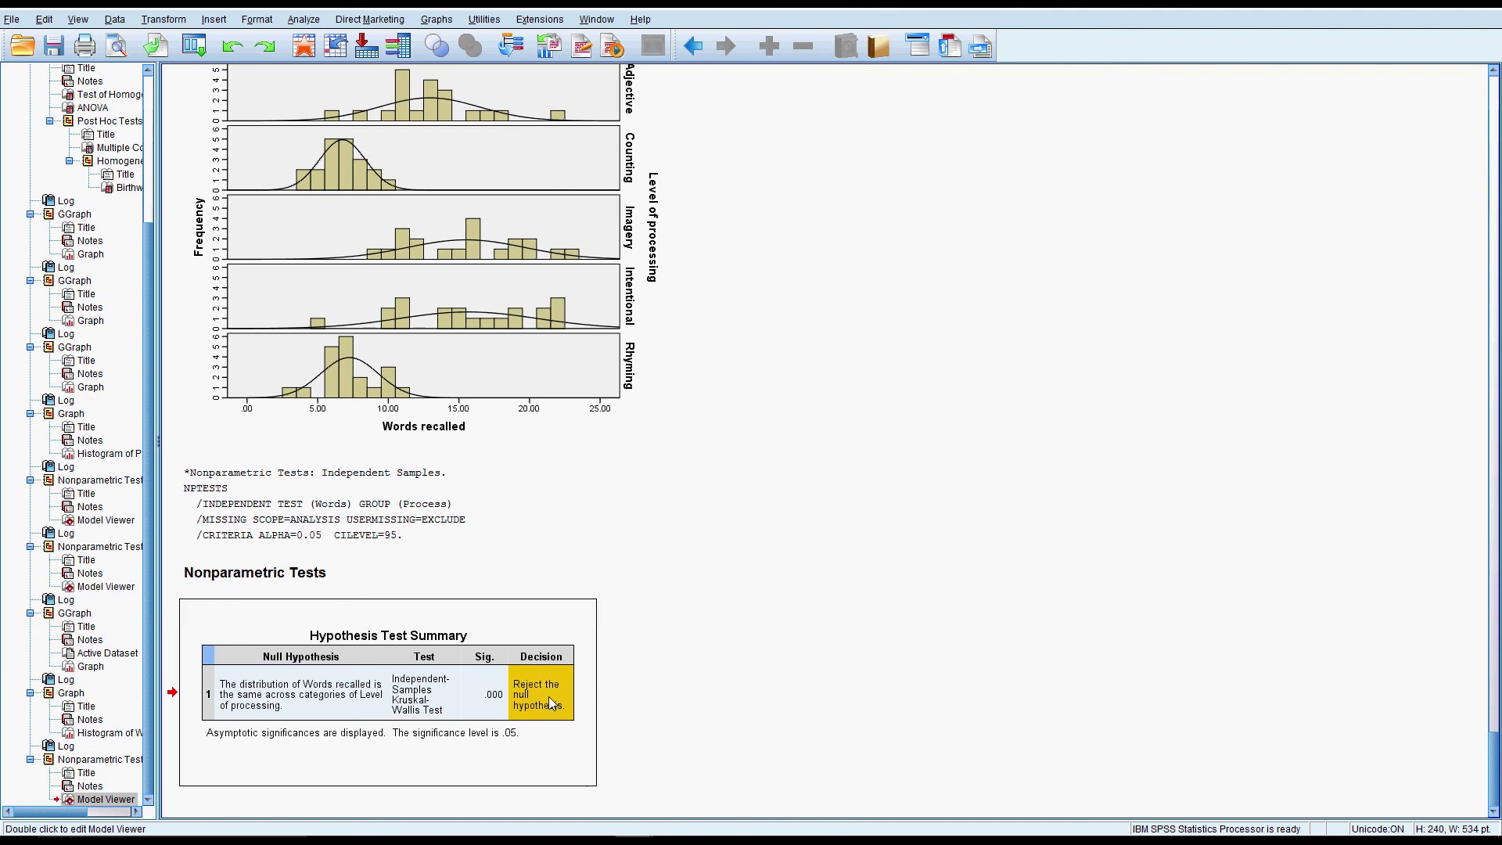
{"action": "double_click", "coordinate": [399, 699]}
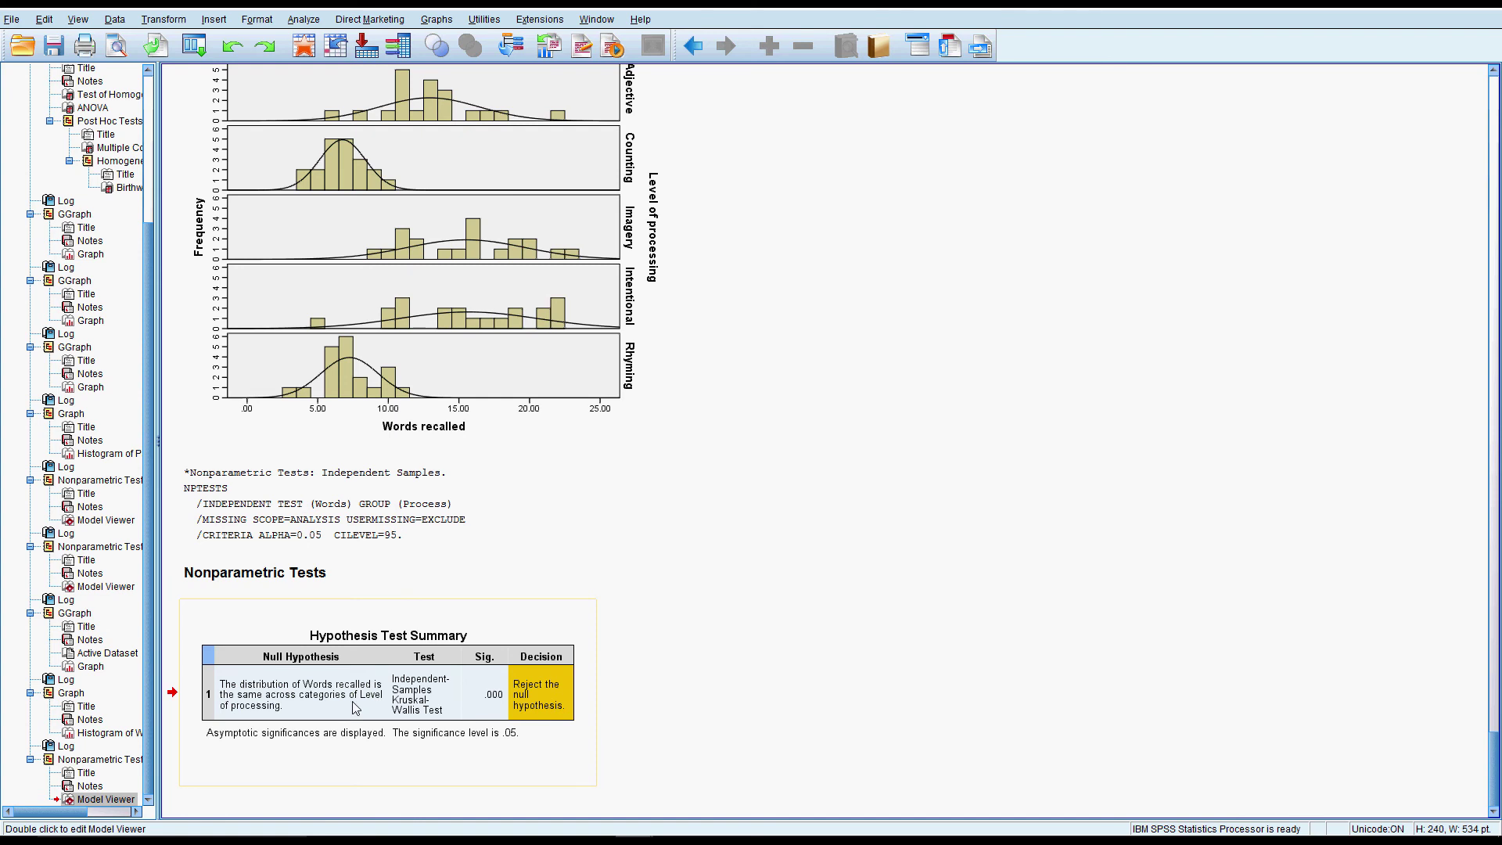
{"action": "left_click", "coordinate": [391, 619]}
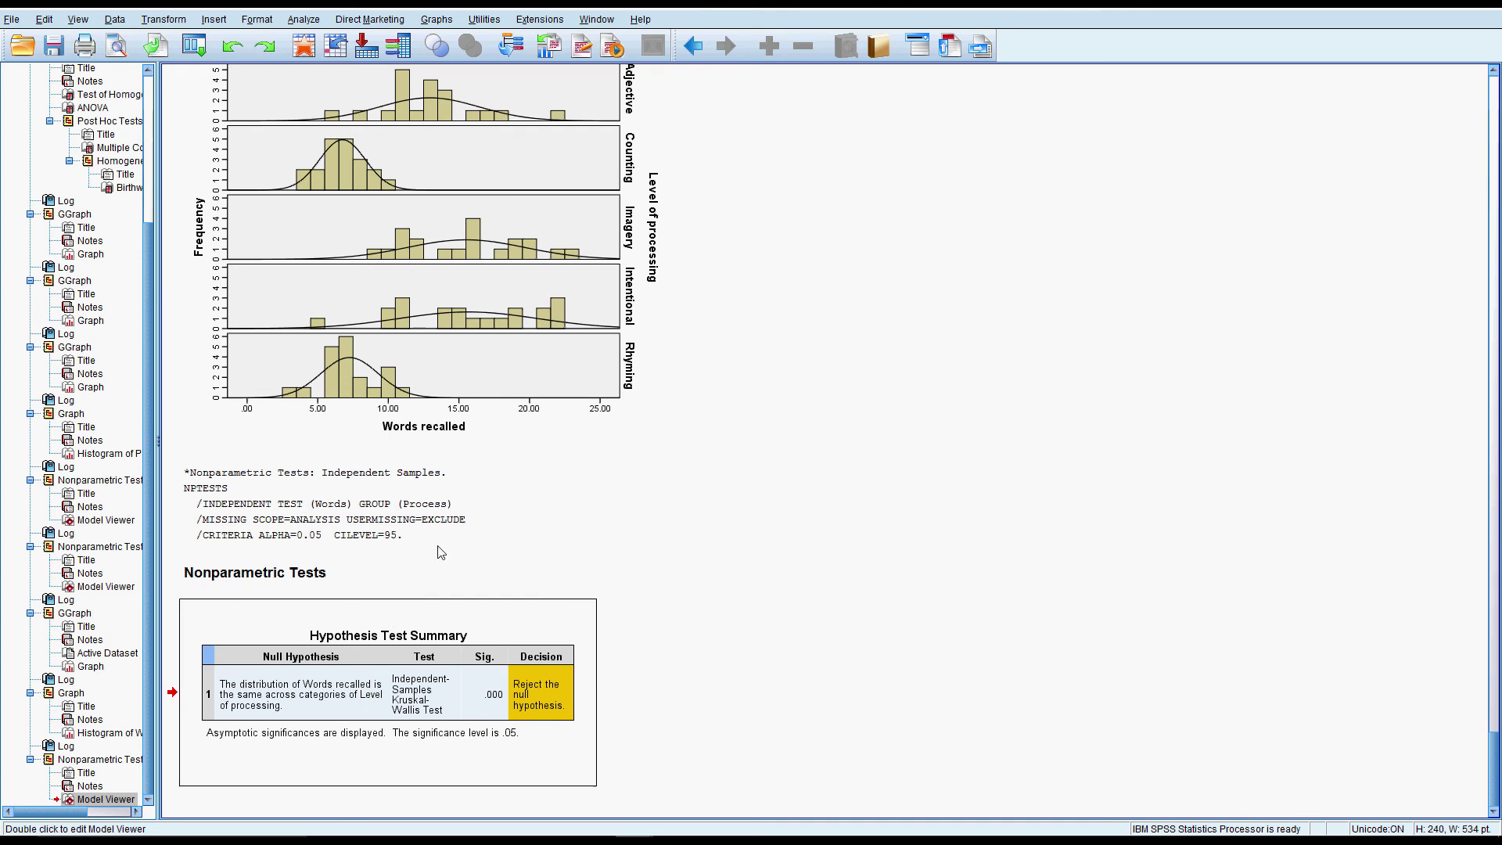
{"action": "scroll", "coordinate": [456, 470], "scroll_direction": "up", "scroll_amount": 2}
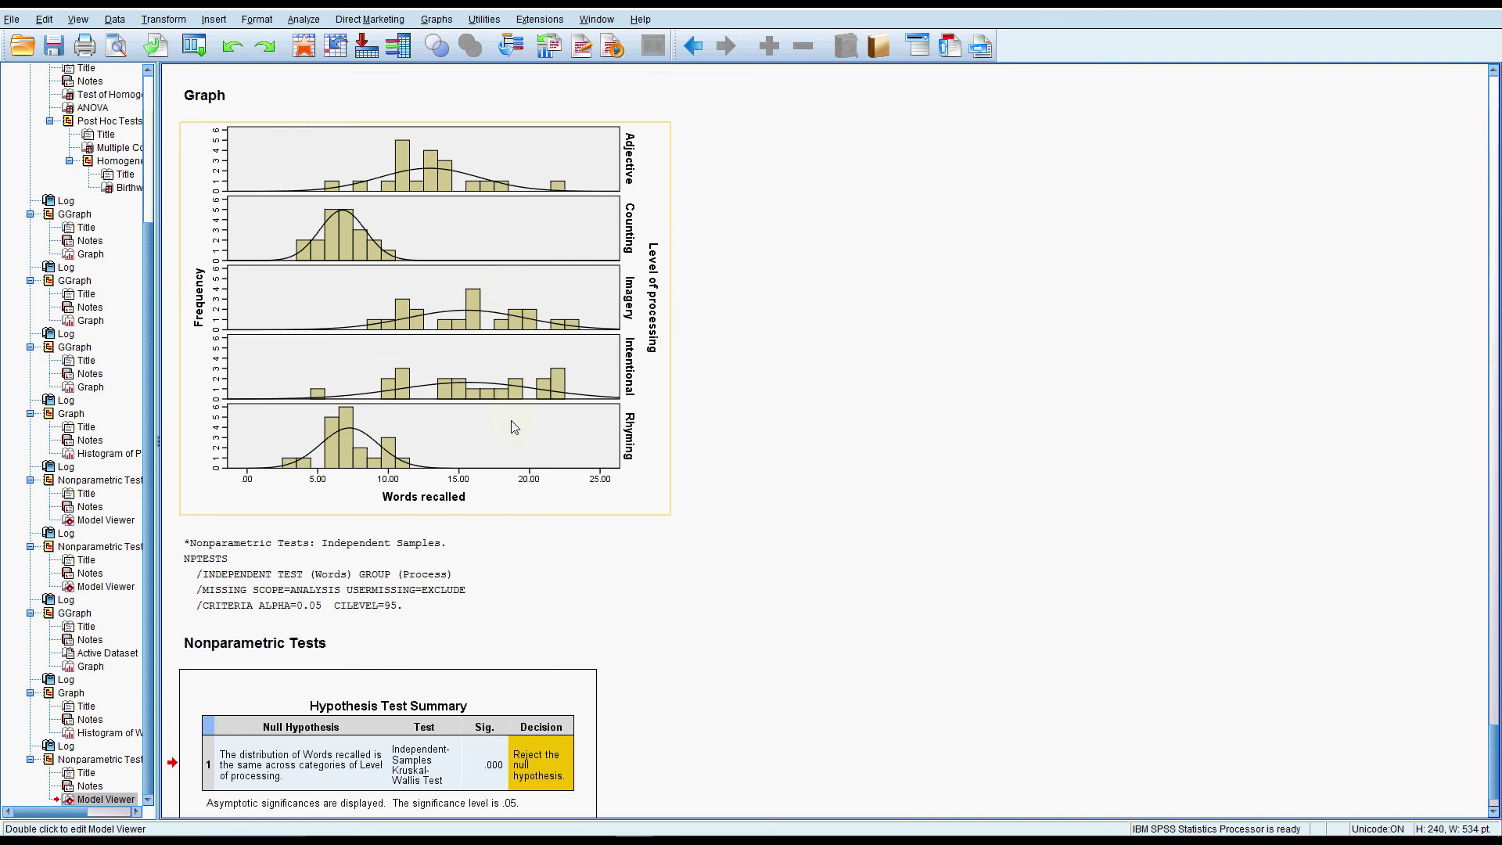
{"action": "scroll", "coordinate": [514, 426], "scroll_direction": "down", "scroll_amount": 3}
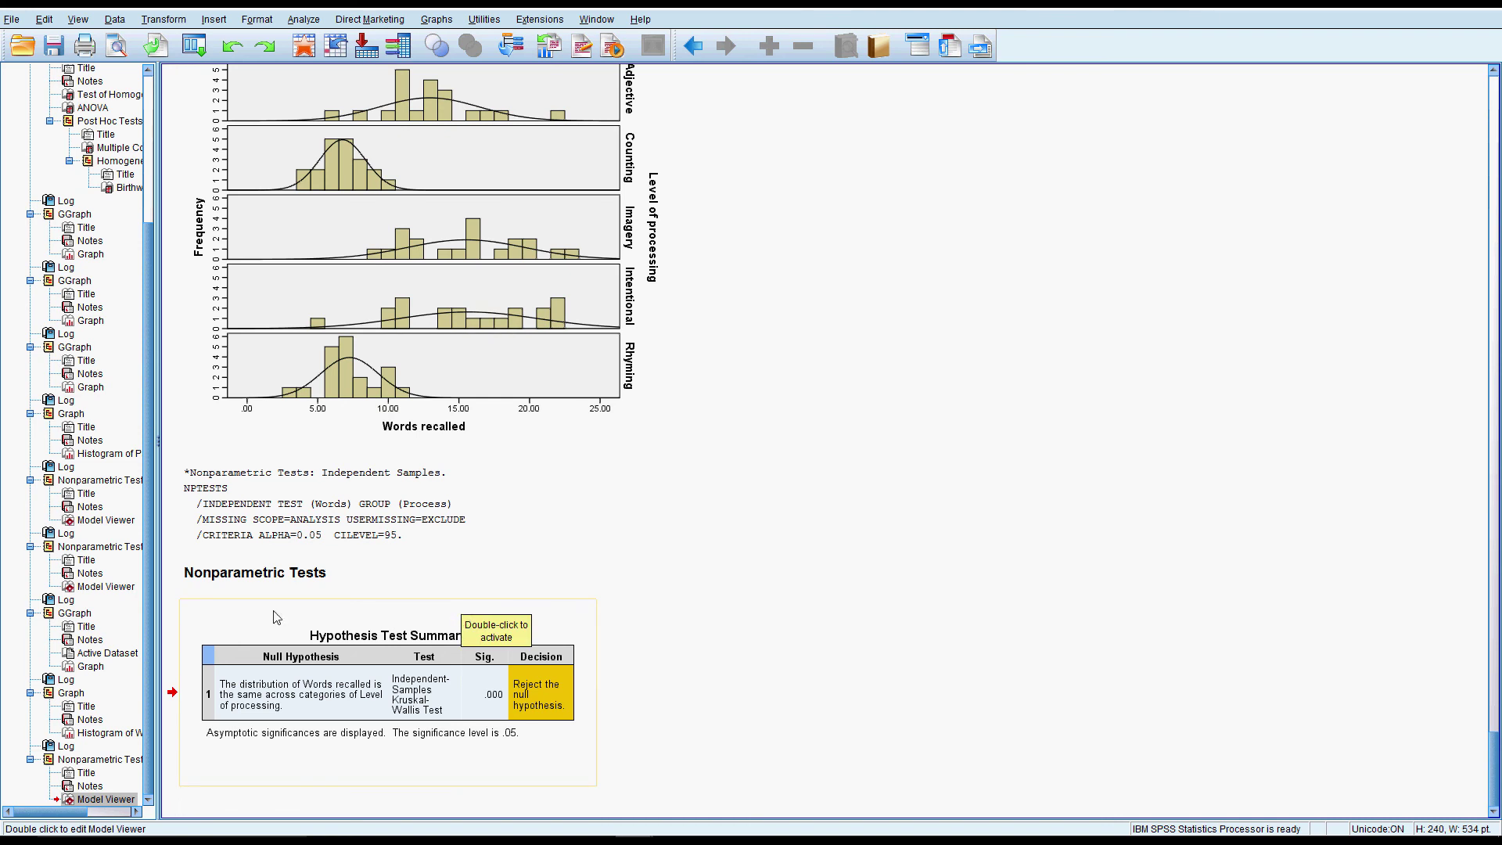
Open the Kruskal-Wallis results in the Model Viewer, switch the view to Pairwise Comparisons and change the diagram layout
{"action": "double_click", "coordinate": [253, 677]}
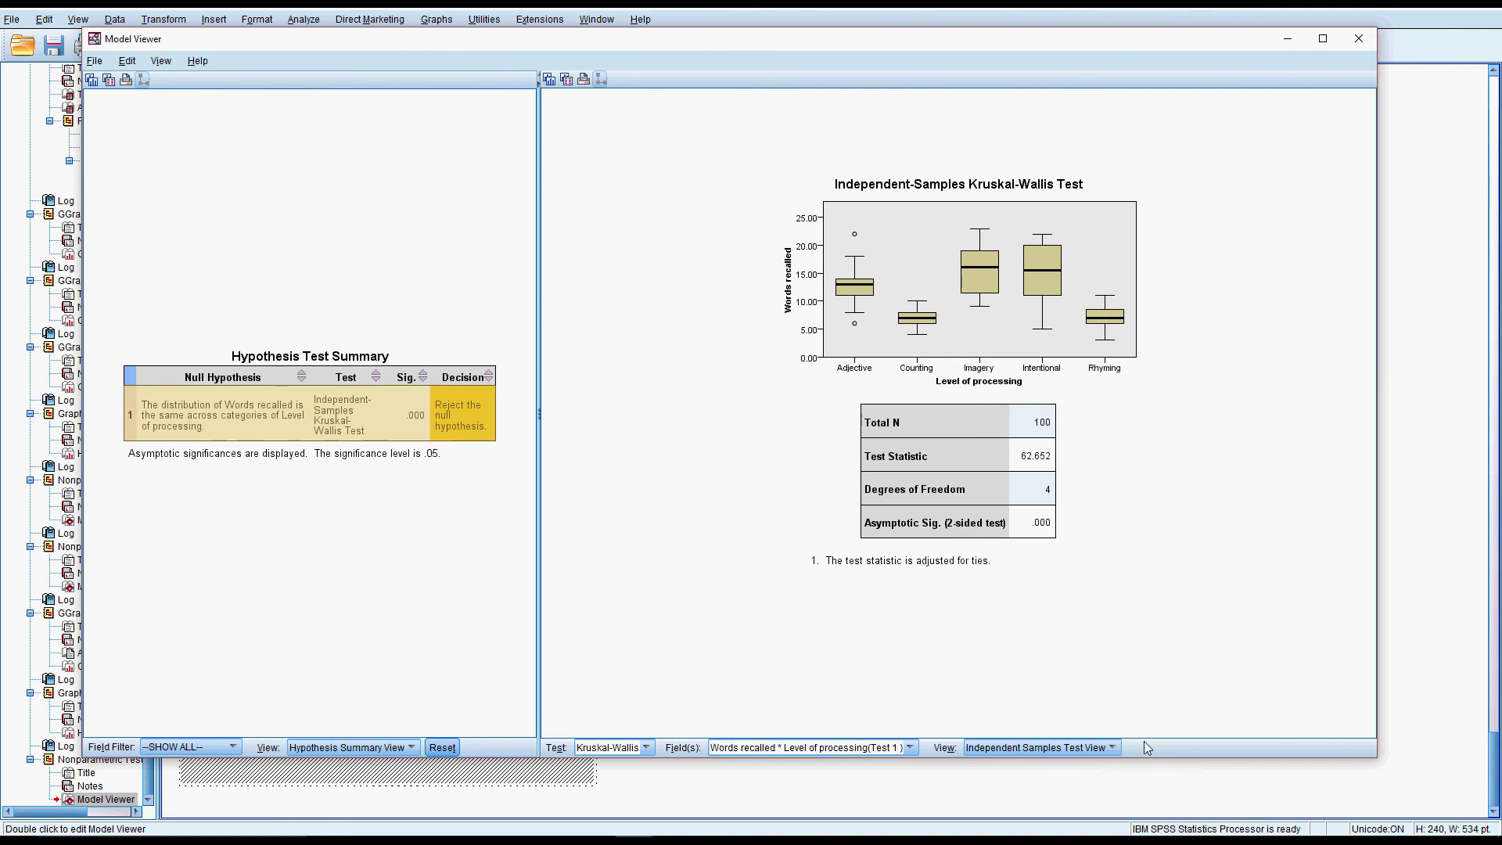
{"action": "left_click", "coordinate": [1112, 748]}
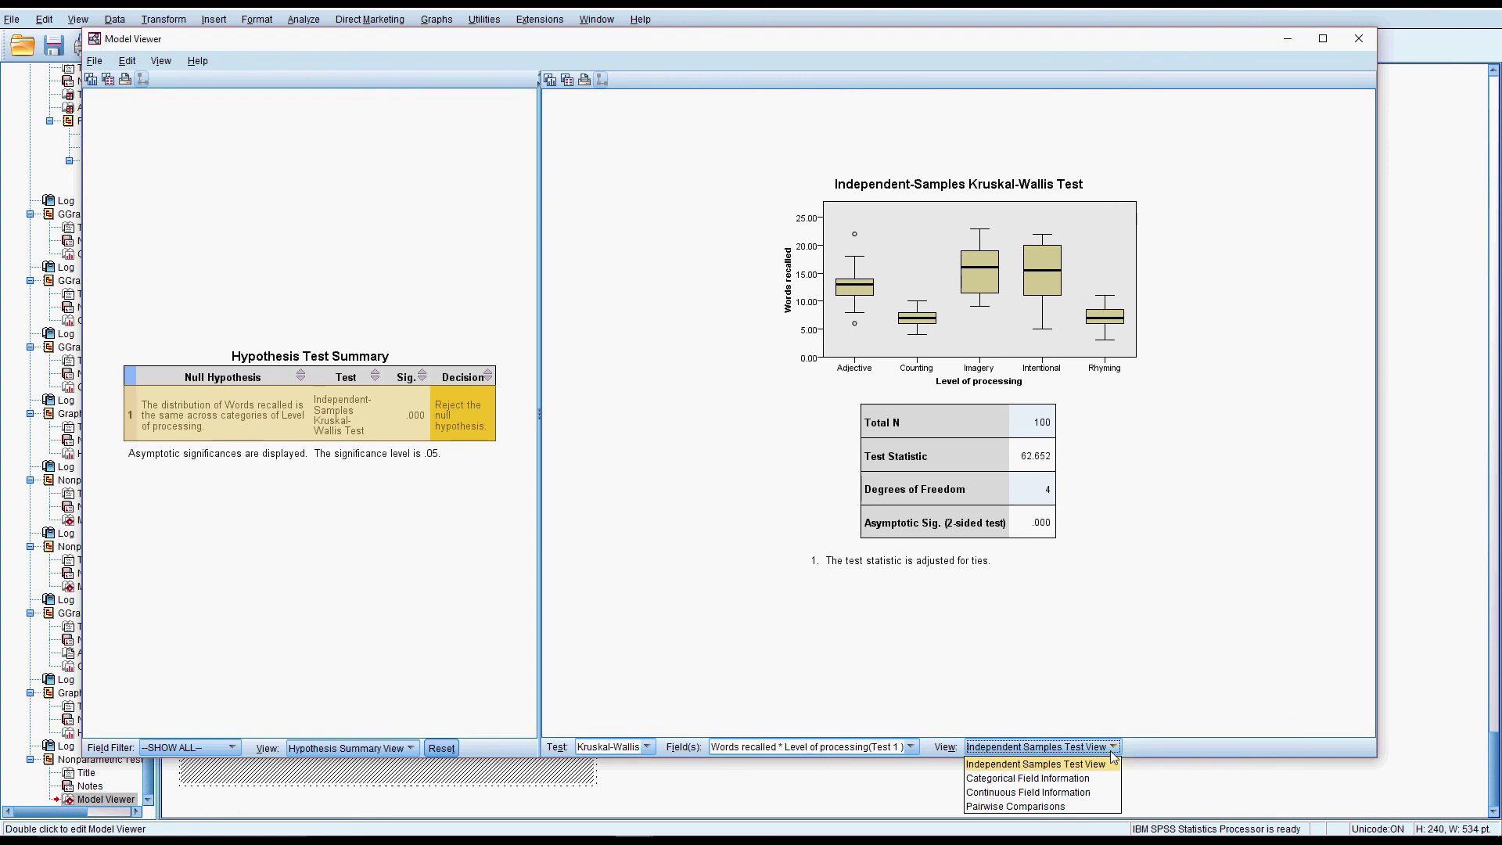
{"action": "left_click", "coordinate": [986, 806]}
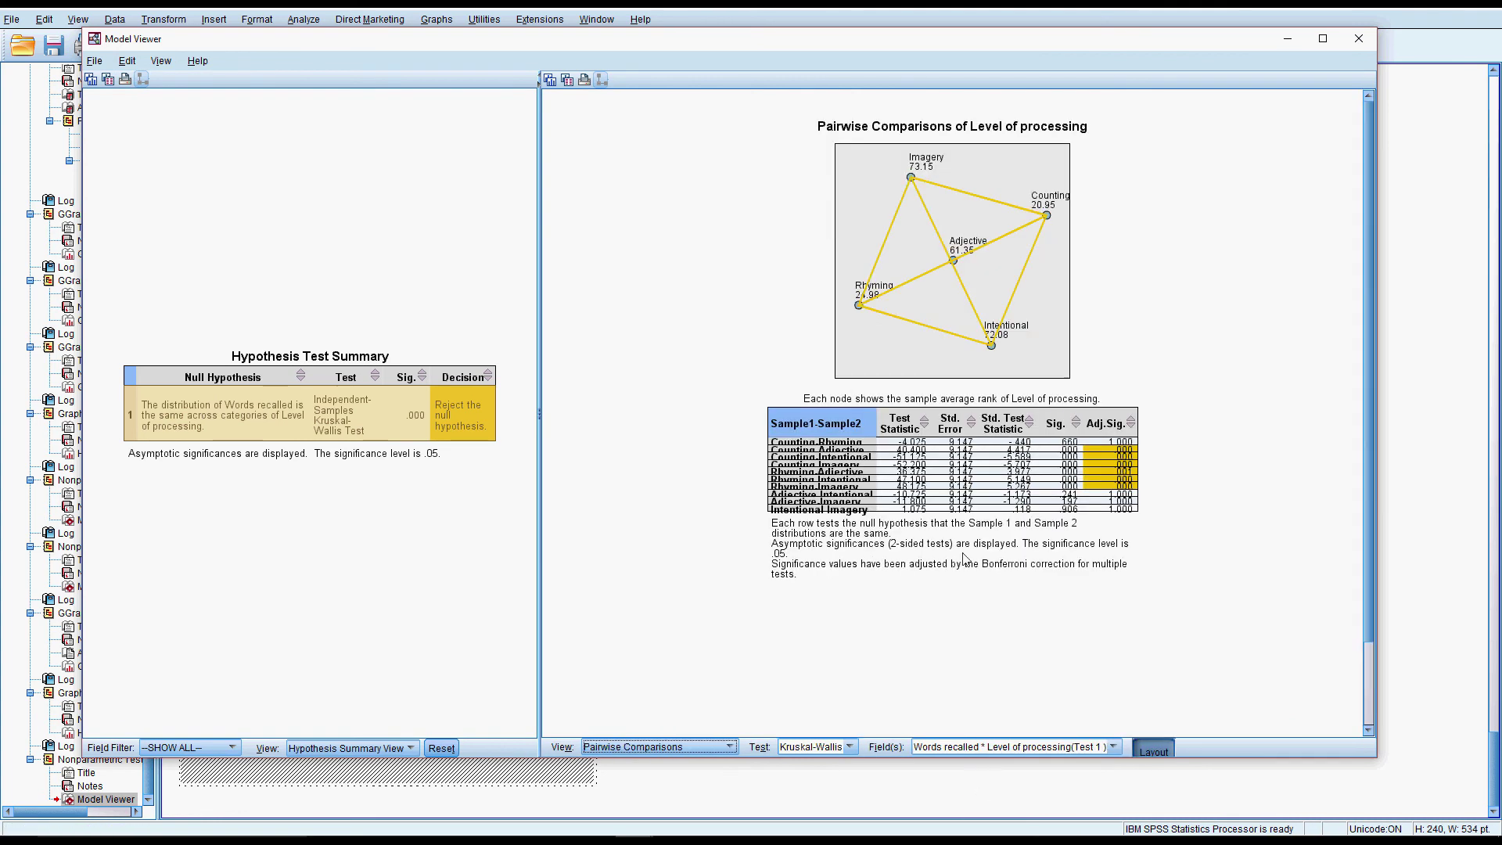
{"action": "left_click", "coordinate": [1060, 481]}
{"action": "left_click", "coordinate": [1154, 750]}
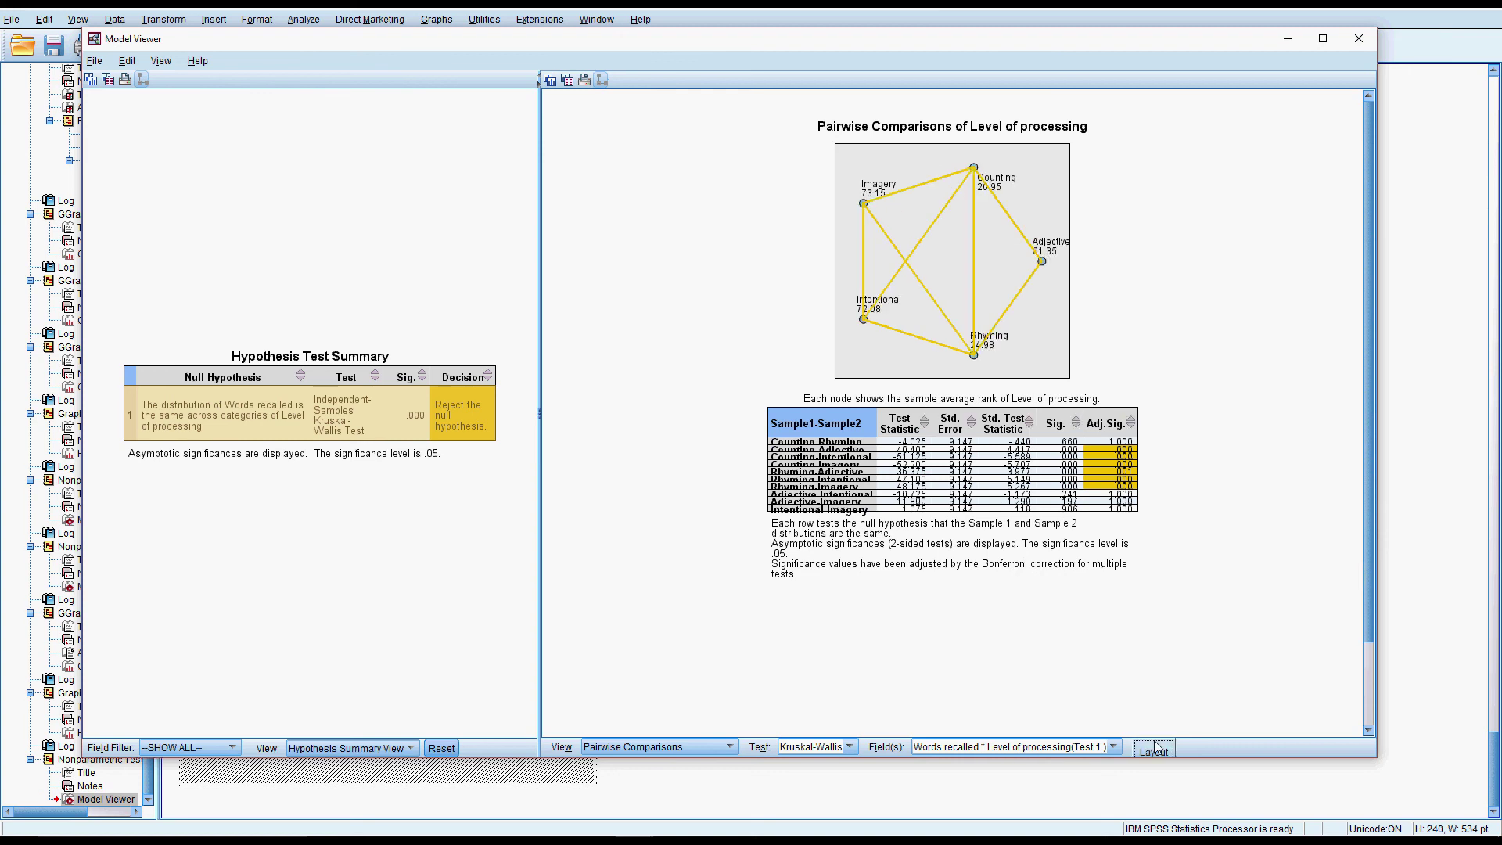
Cycle the pairwise comparisons network diagram through two more node layouts with the Layout button
{"action": "left_click", "coordinate": [1153, 750]}
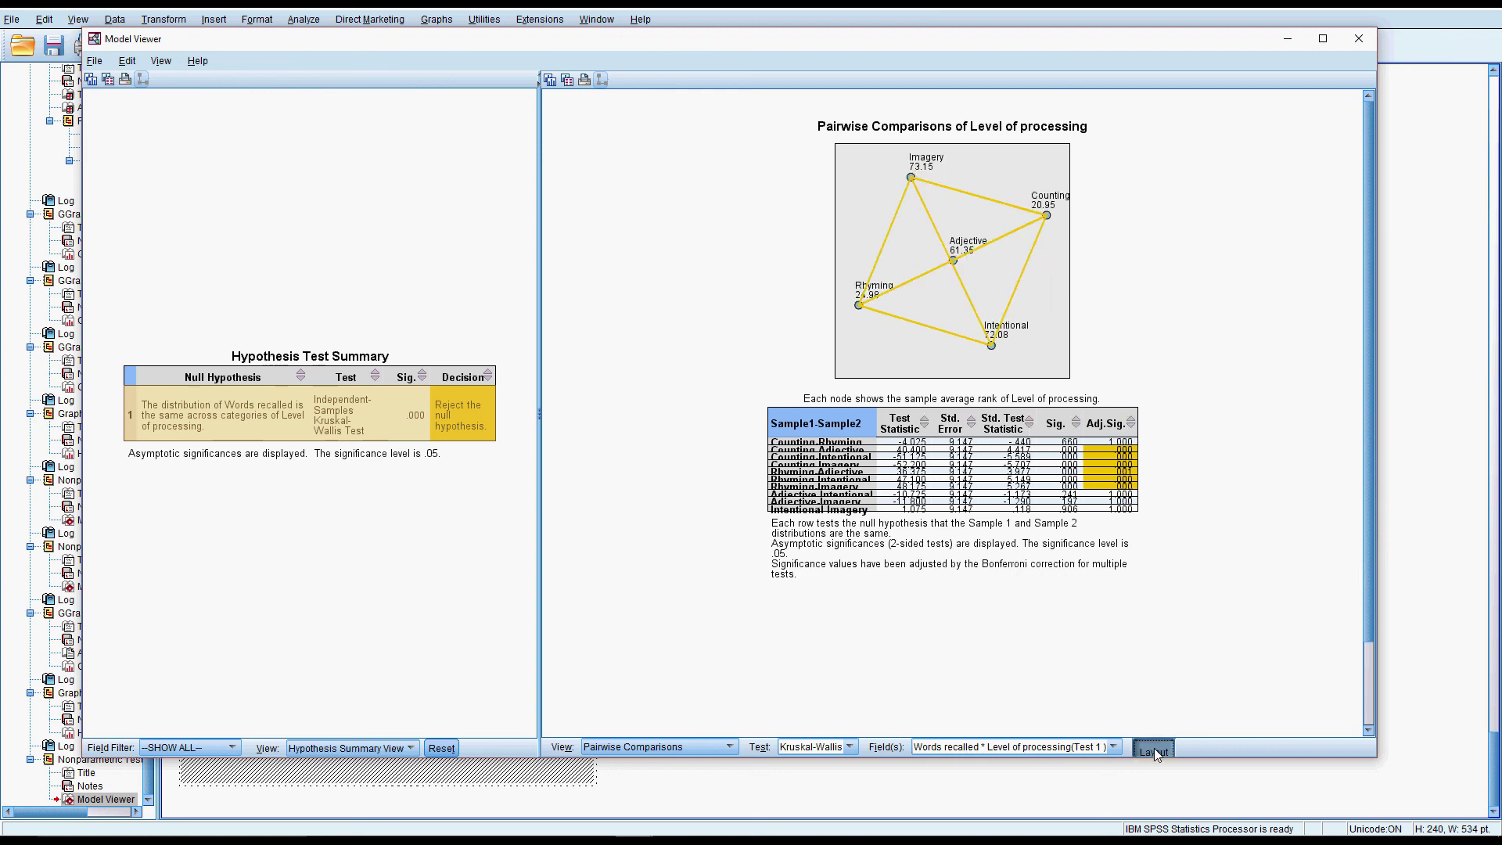
{"action": "left_click", "coordinate": [1155, 751]}
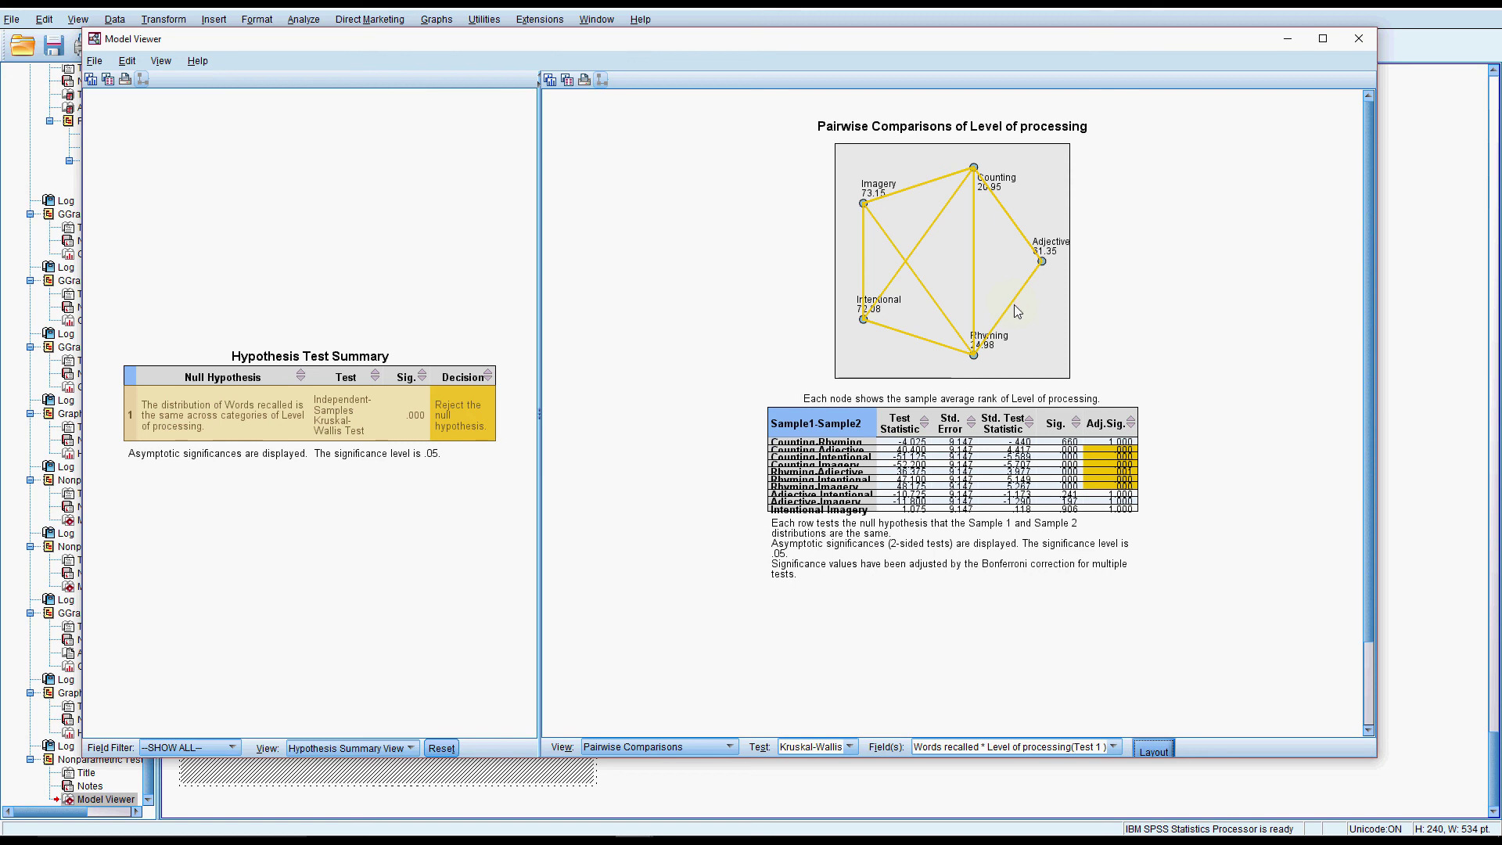
{"action": "mouse_move", "coordinate": [1015, 305]}
Check the Field(s) and View dropdowns, then narrow the Model Viewer to reveal the output behind it
{"action": "left_click", "coordinate": [1114, 749]}
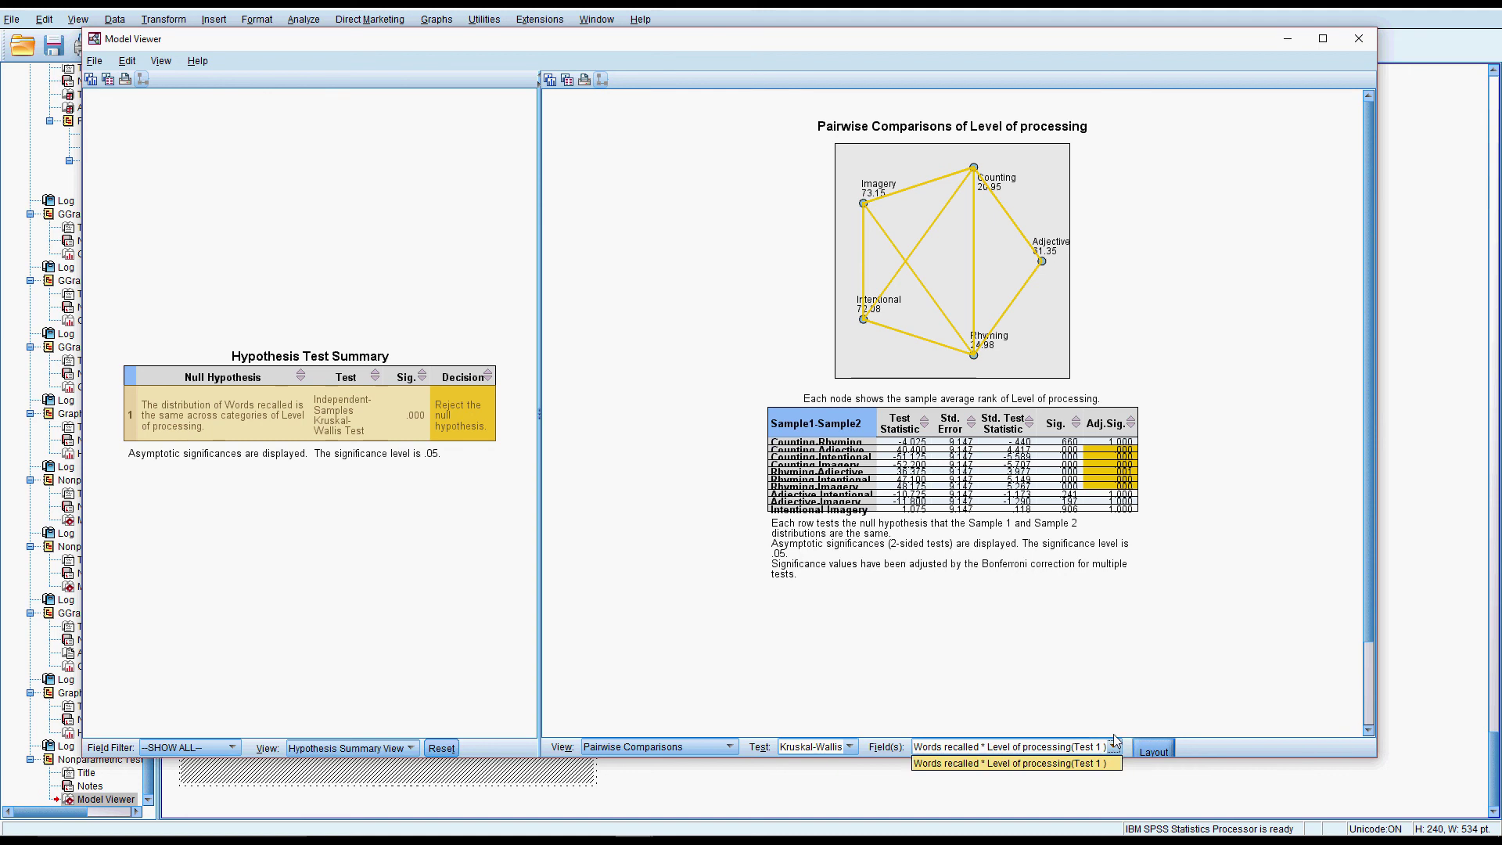
{"action": "left_click", "coordinate": [1115, 740]}
{"action": "left_click", "coordinate": [693, 748]}
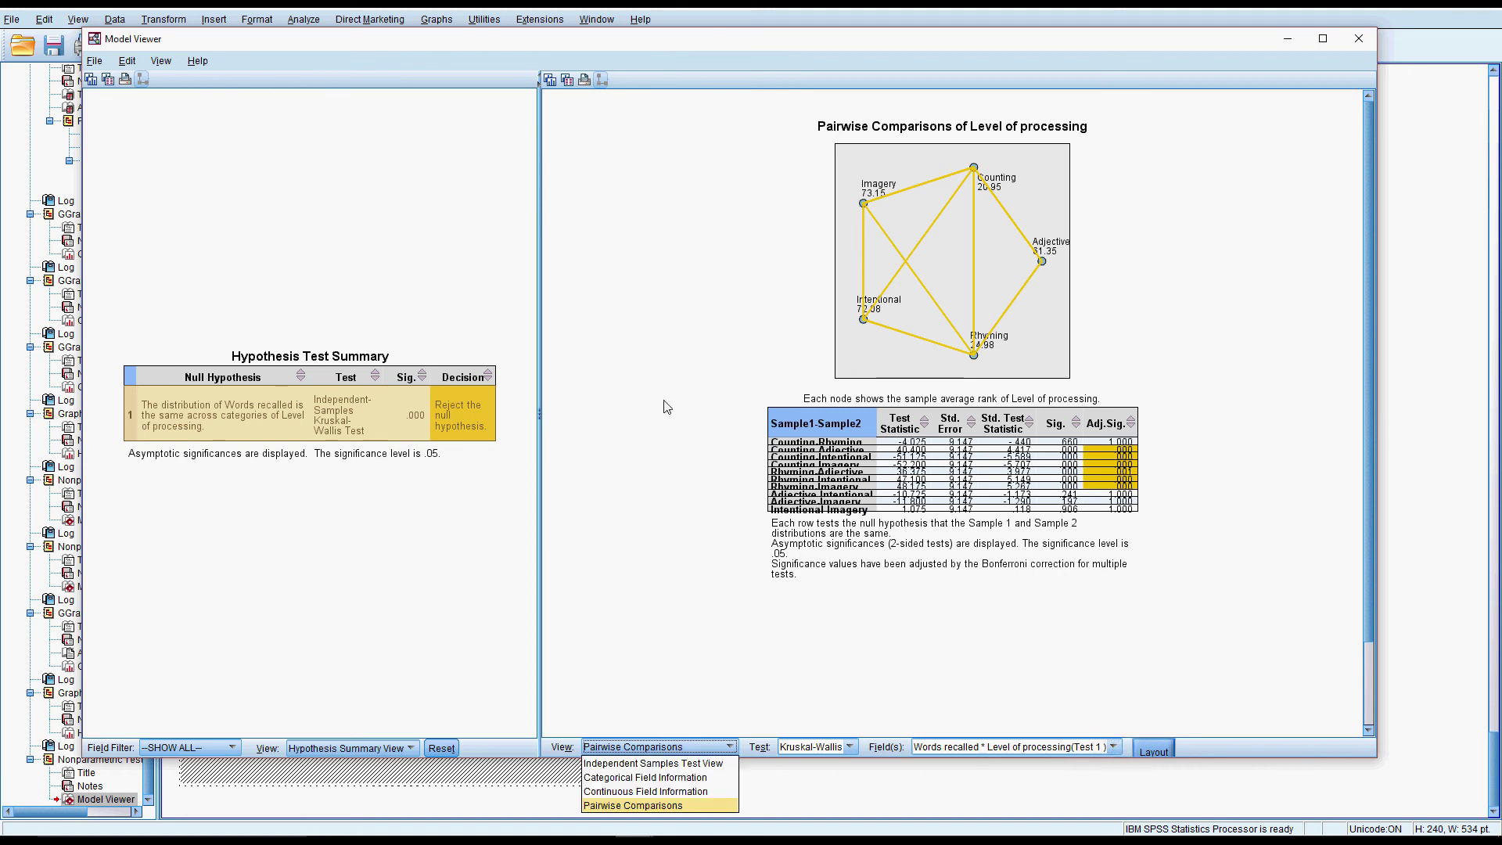
{"action": "left_click_drag", "start_coordinate": [82, 257], "coordinate": [663, 276]}
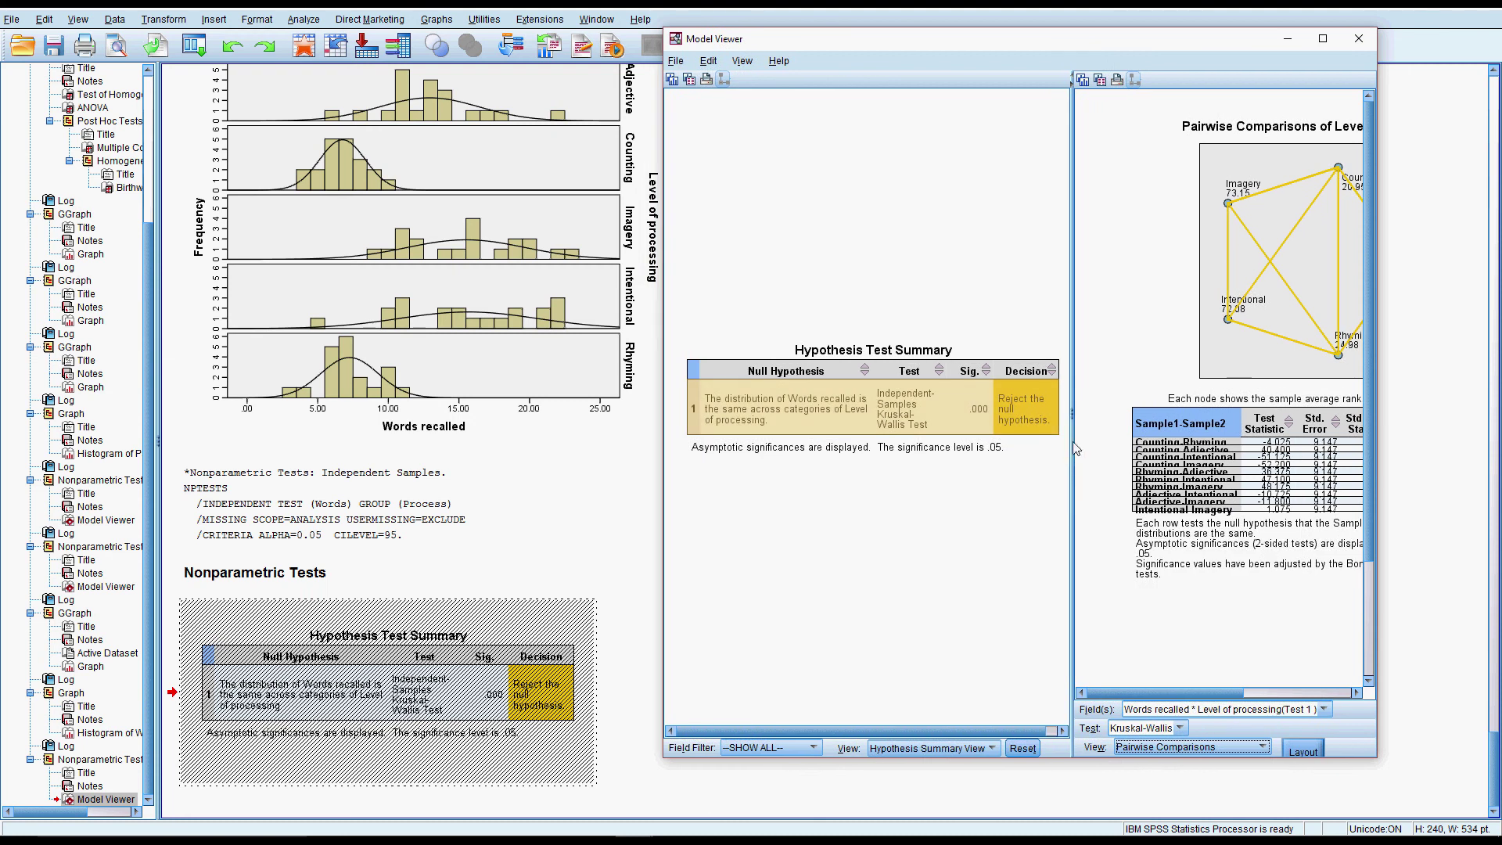
Bring the main output window to the front, scrolling from the boxplot back to the test summary
{"action": "left_click", "coordinate": [538, 490]}
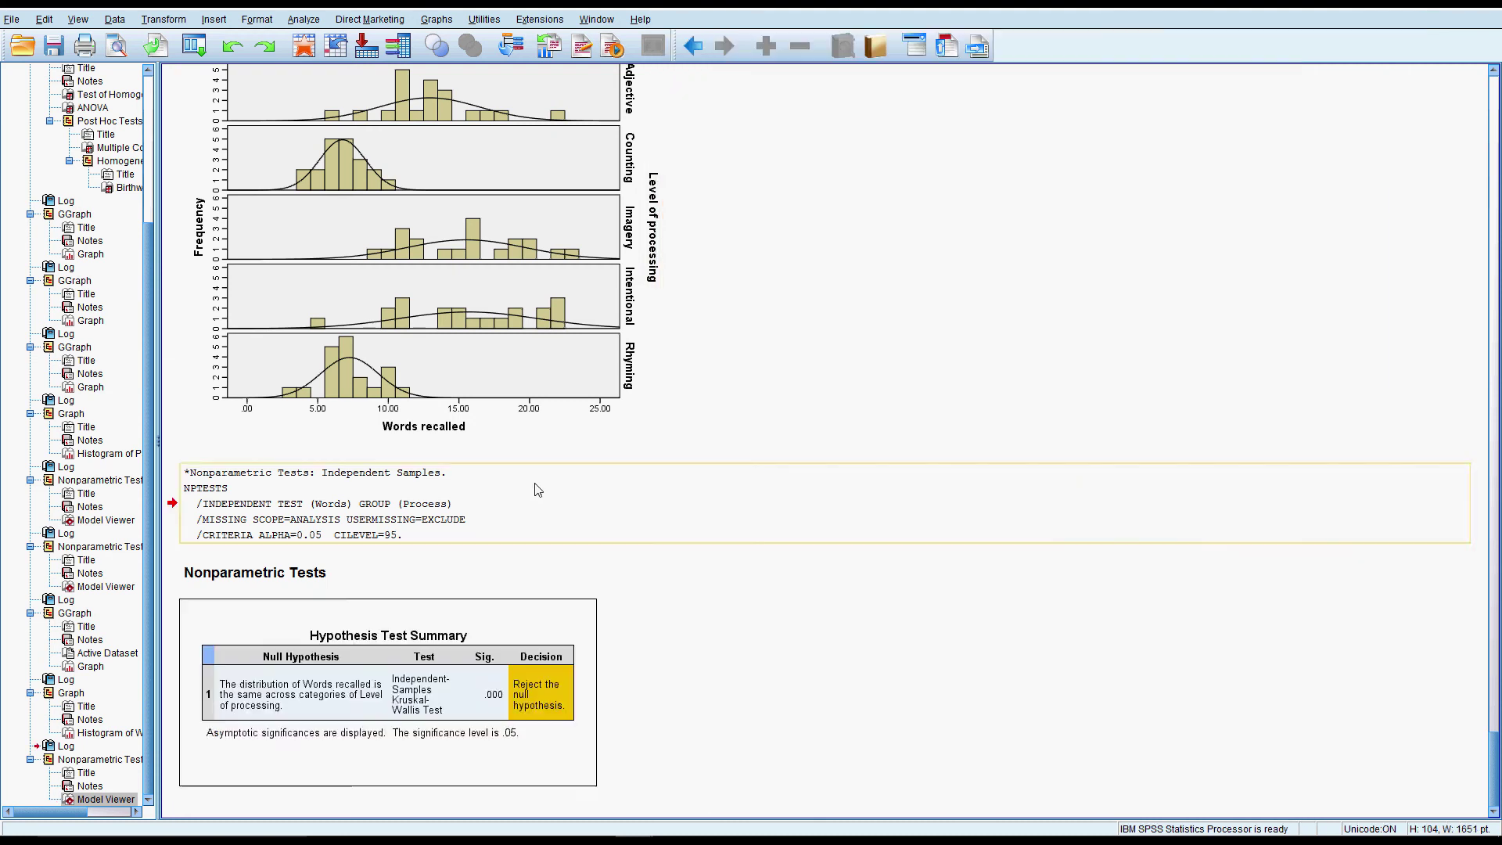
{"action": "scroll", "coordinate": [547, 470], "scroll_direction": "up", "scroll_amount": 10}
{"action": "mouse_move", "coordinate": [449, 824]}
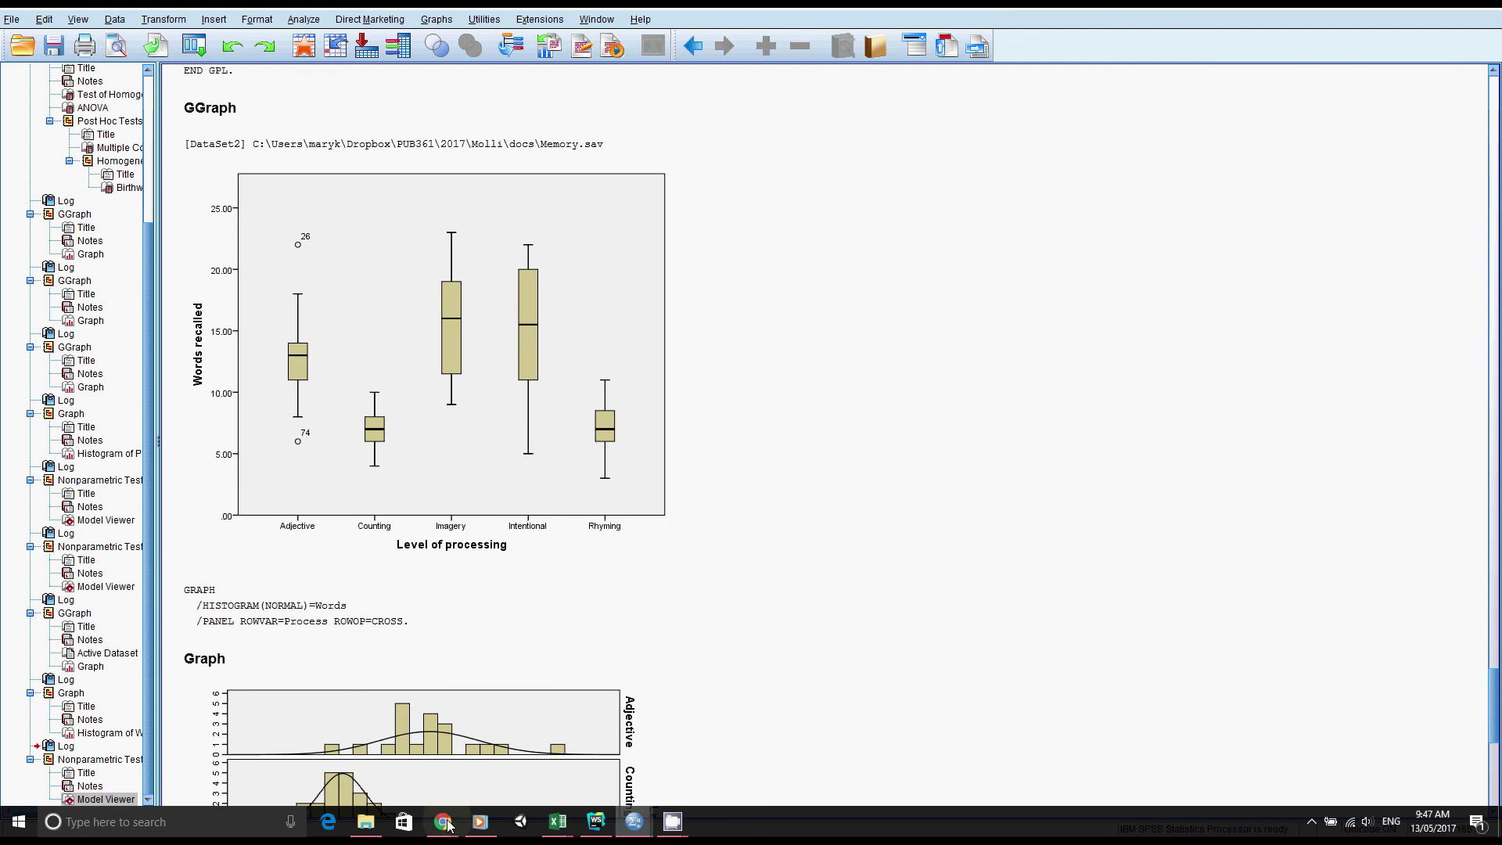
{"action": "mouse_move", "coordinate": [633, 821]}
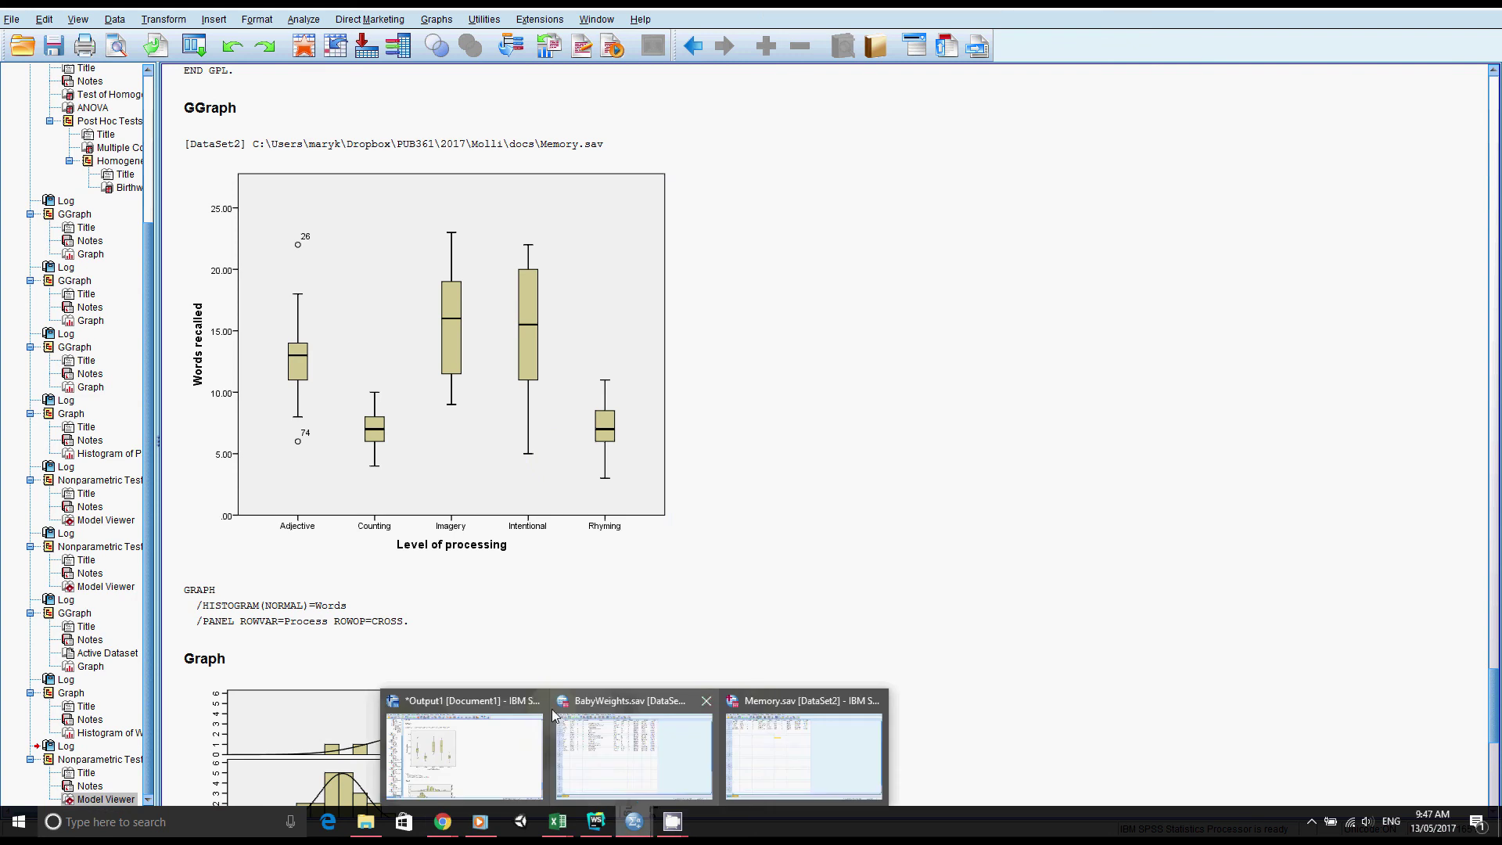
{"action": "left_click", "coordinate": [507, 700]}
{"action": "left_click", "coordinate": [640, 537]}
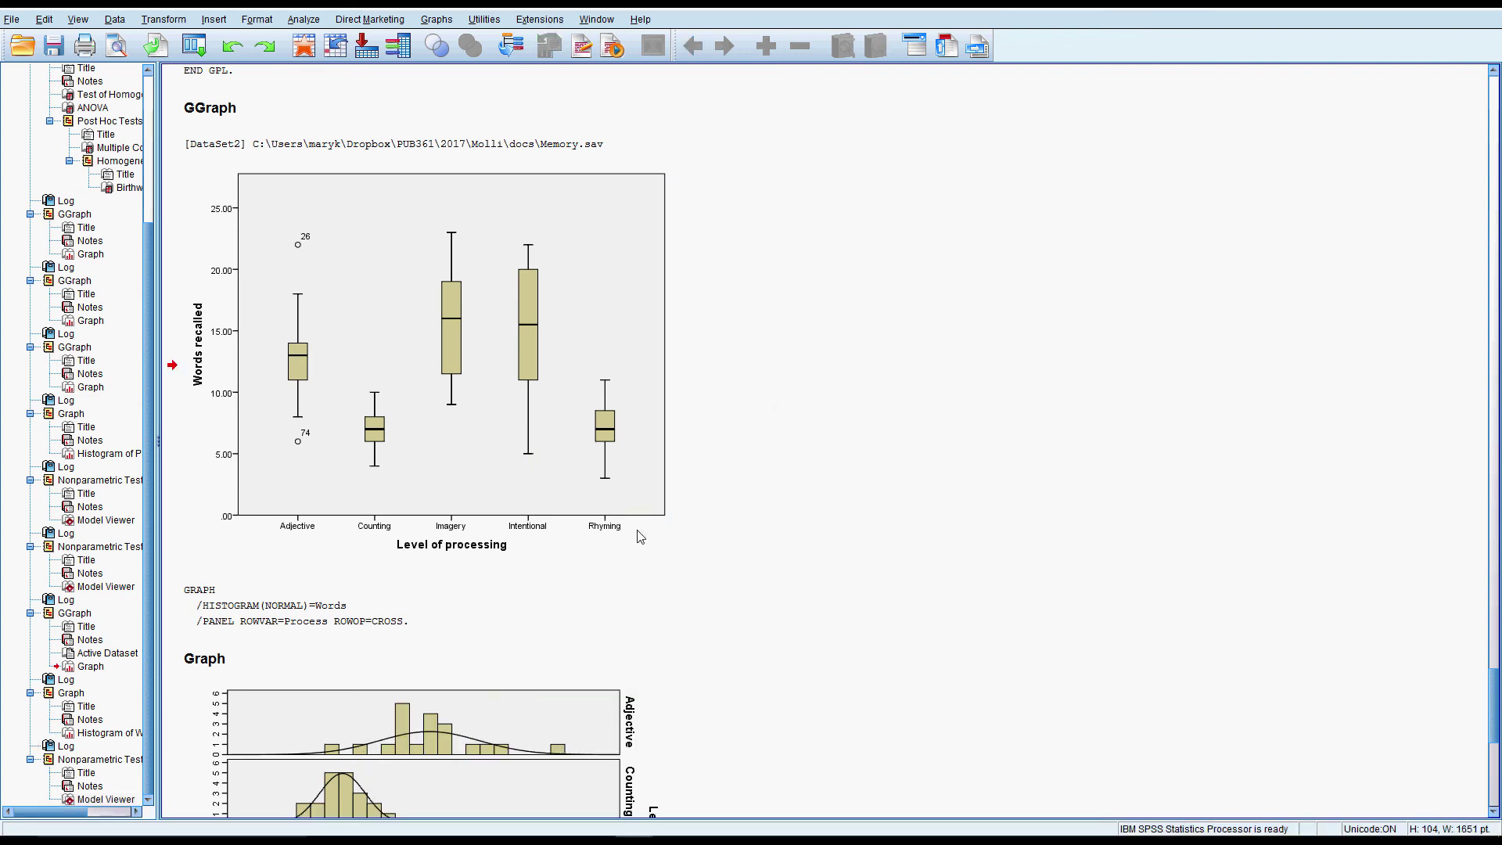
{"action": "scroll", "coordinate": [659, 578], "scroll_direction": "down", "scroll_amount": 10}
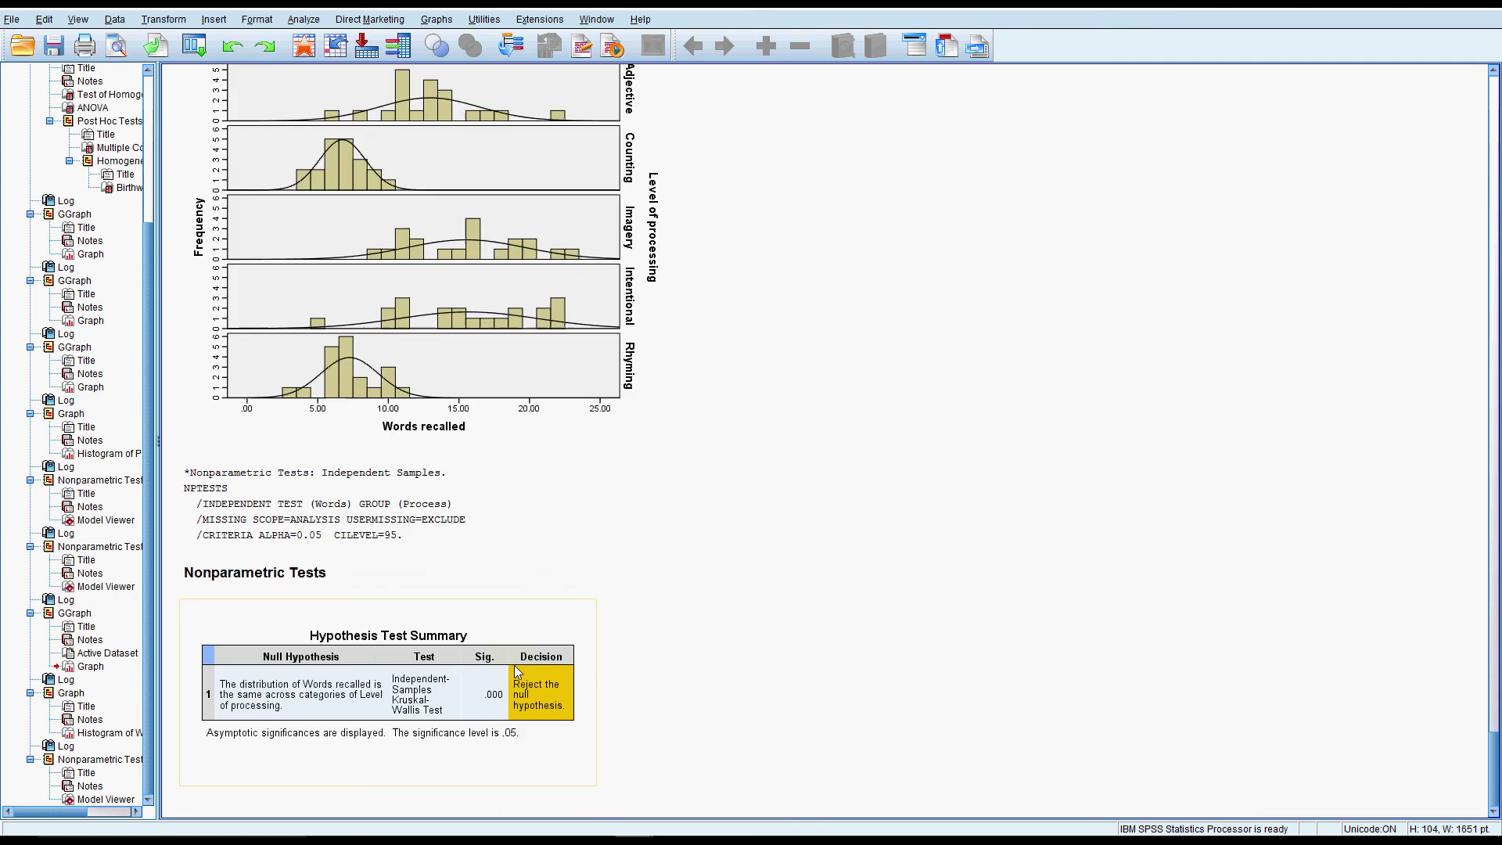
Reopen the Kruskal-Wallis Model Viewer and resize its window and panes so the pairwise table shows Adj.Sig
{"action": "double_click", "coordinate": [514, 662]}
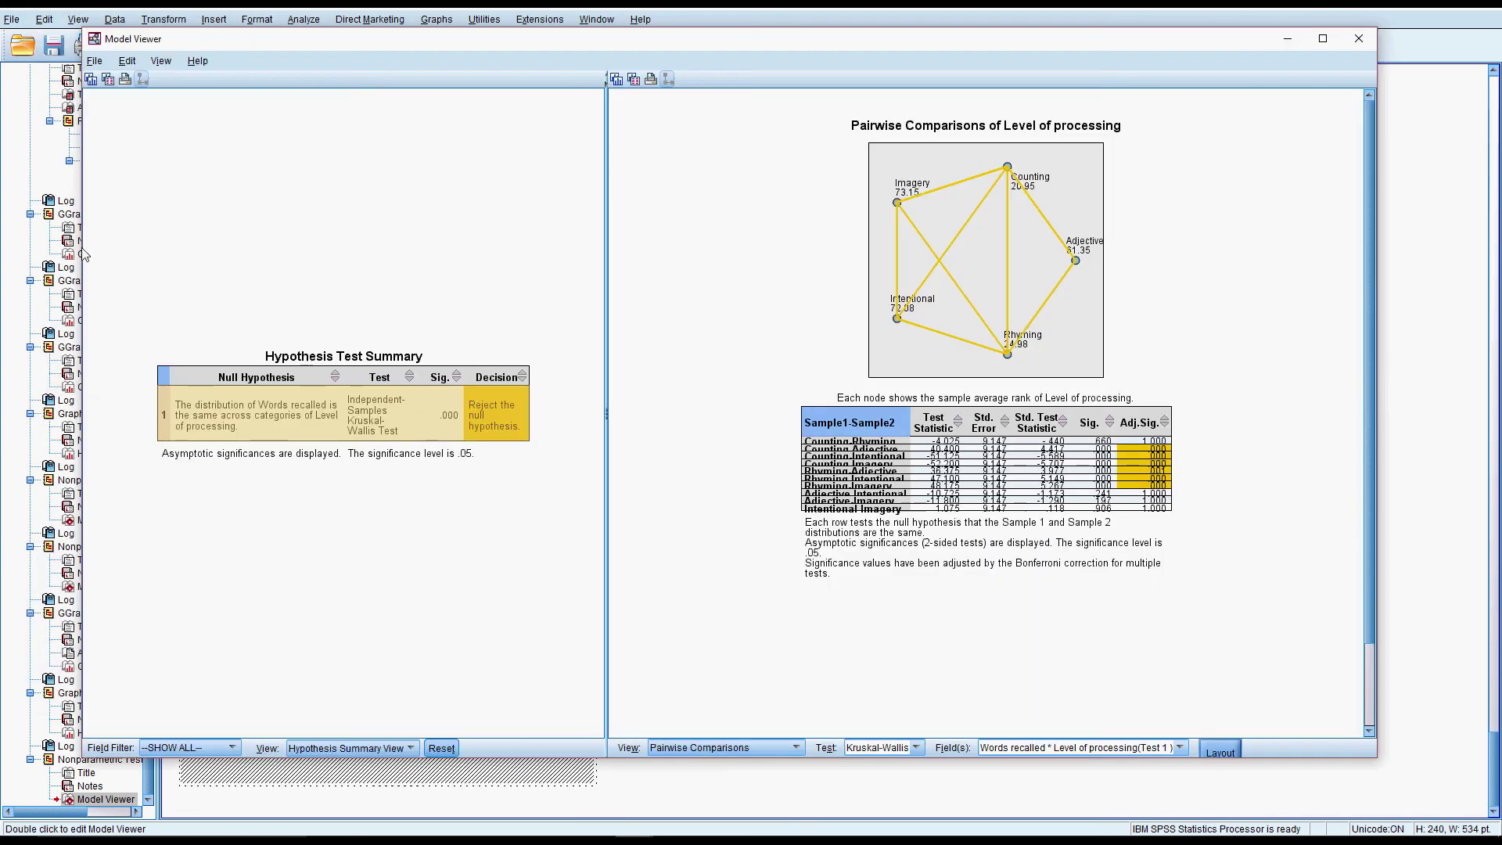
{"action": "left_click_drag", "start_coordinate": [83, 254], "coordinate": [636, 258]}
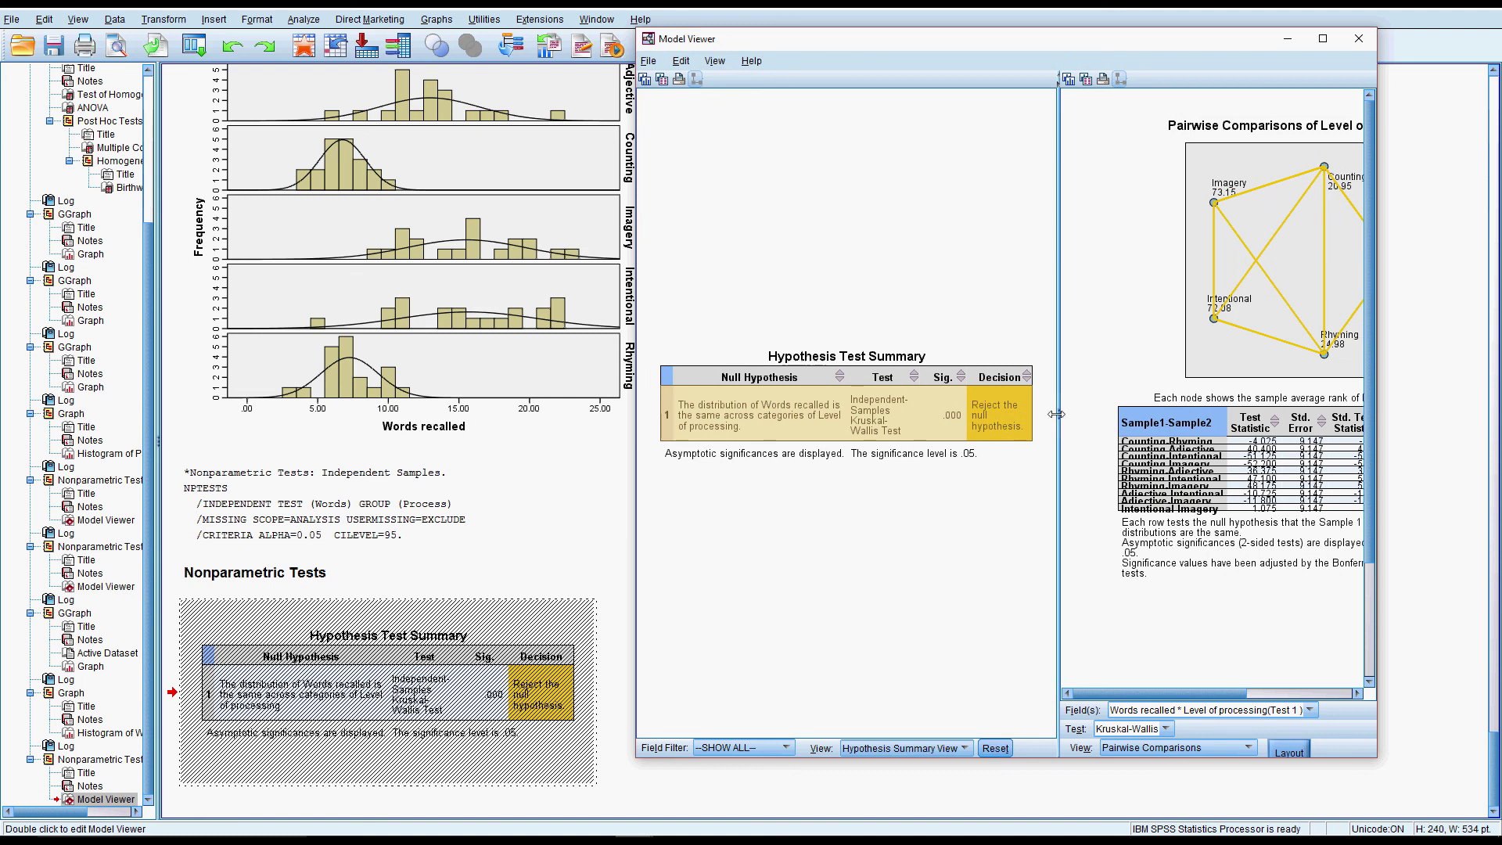
{"action": "left_click_drag", "start_coordinate": [1060, 414], "coordinate": [1045, 414]}
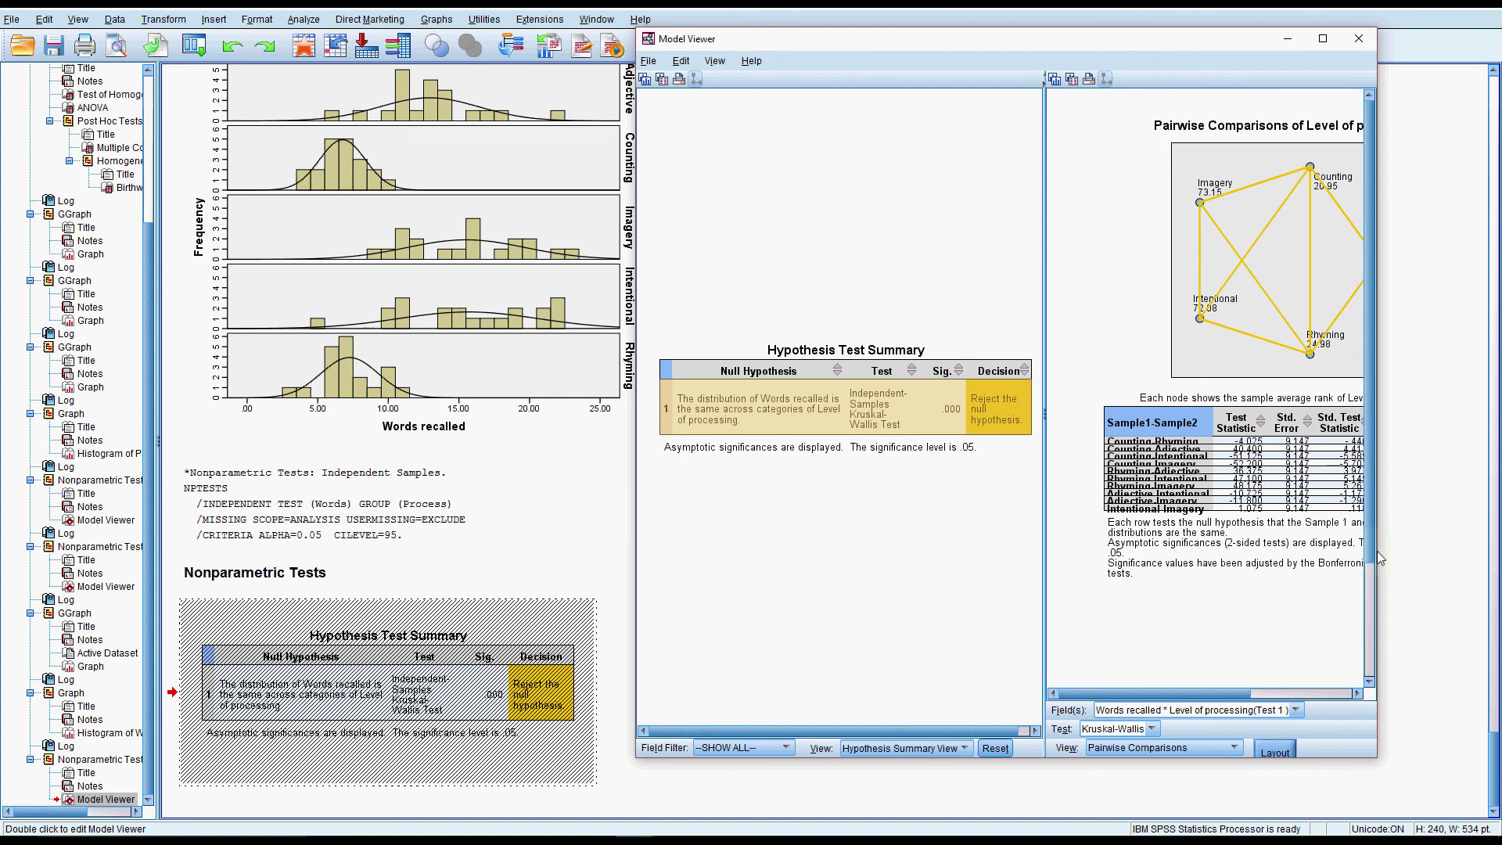
{"action": "left_click_drag", "start_coordinate": [1378, 551], "coordinate": [1454, 551]}
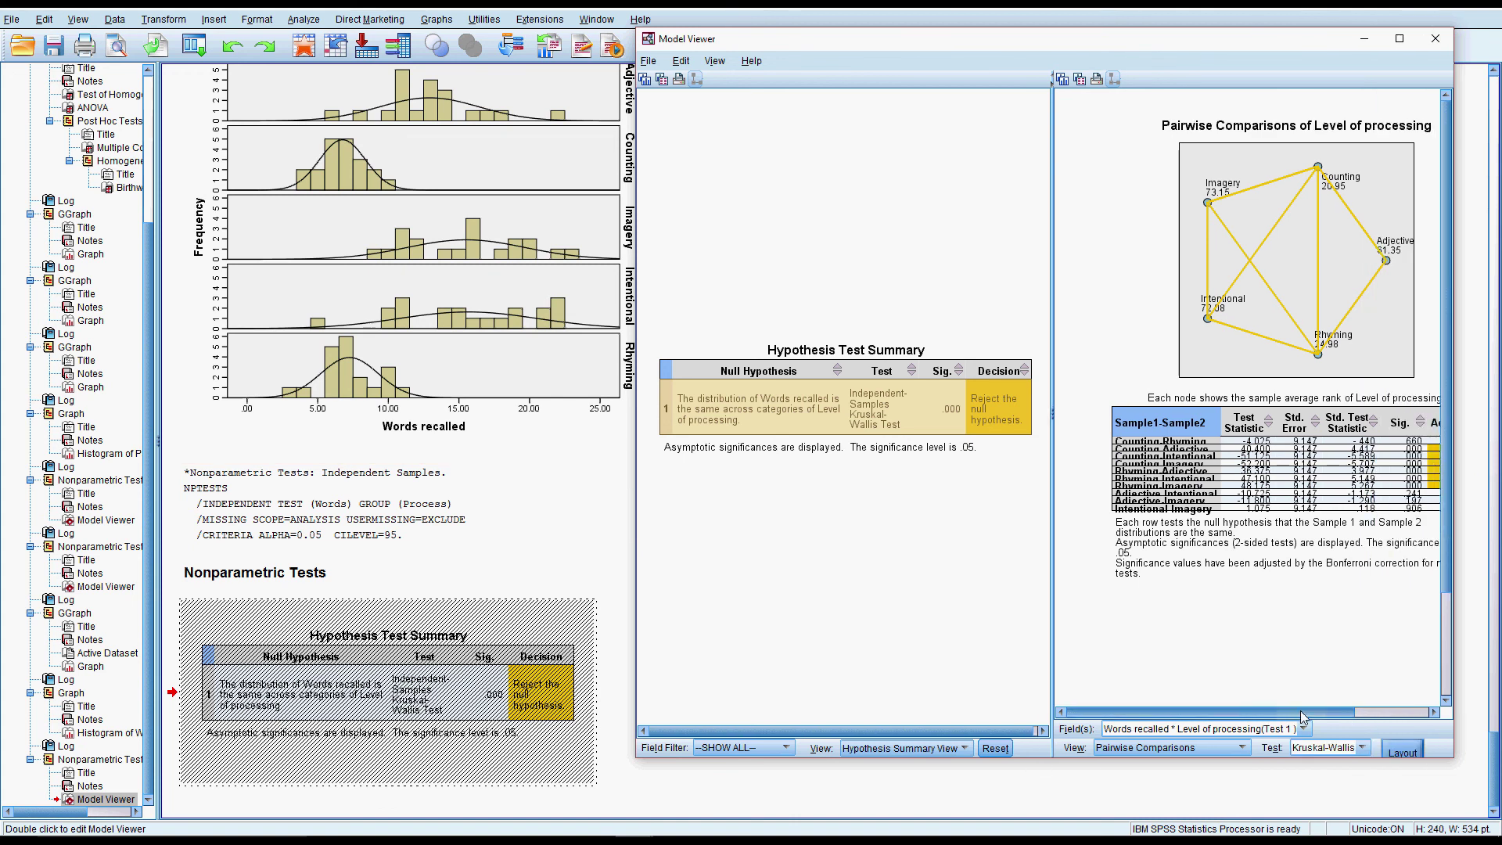
{"action": "left_click_drag", "start_coordinate": [1303, 716], "coordinate": [1338, 716]}
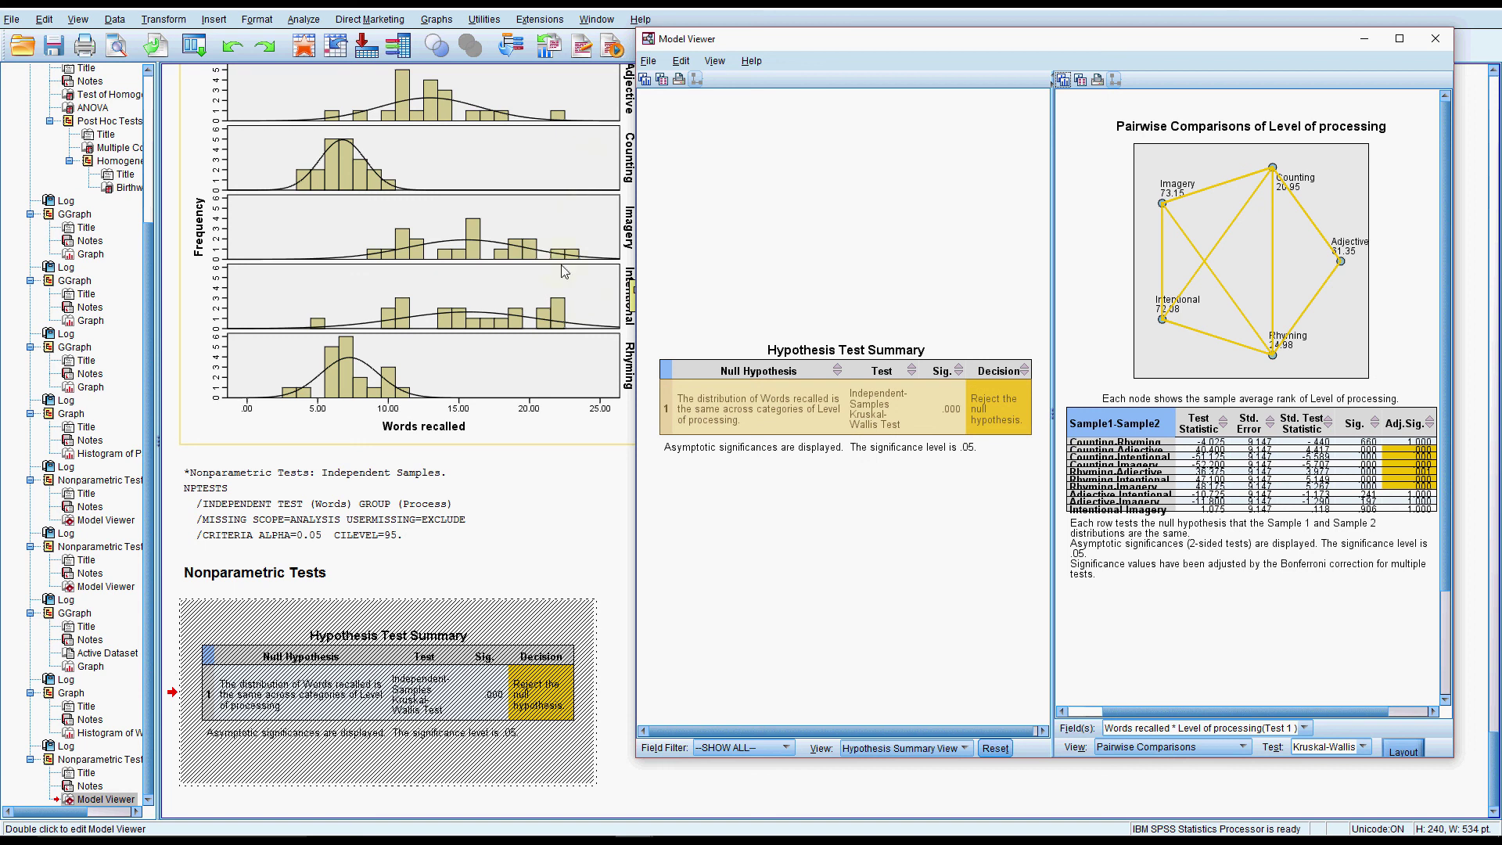
Close the Model Viewer and review the boxplot and histograms in the output, ending at the Analyze menu
{"action": "left_click", "coordinate": [577, 385]}
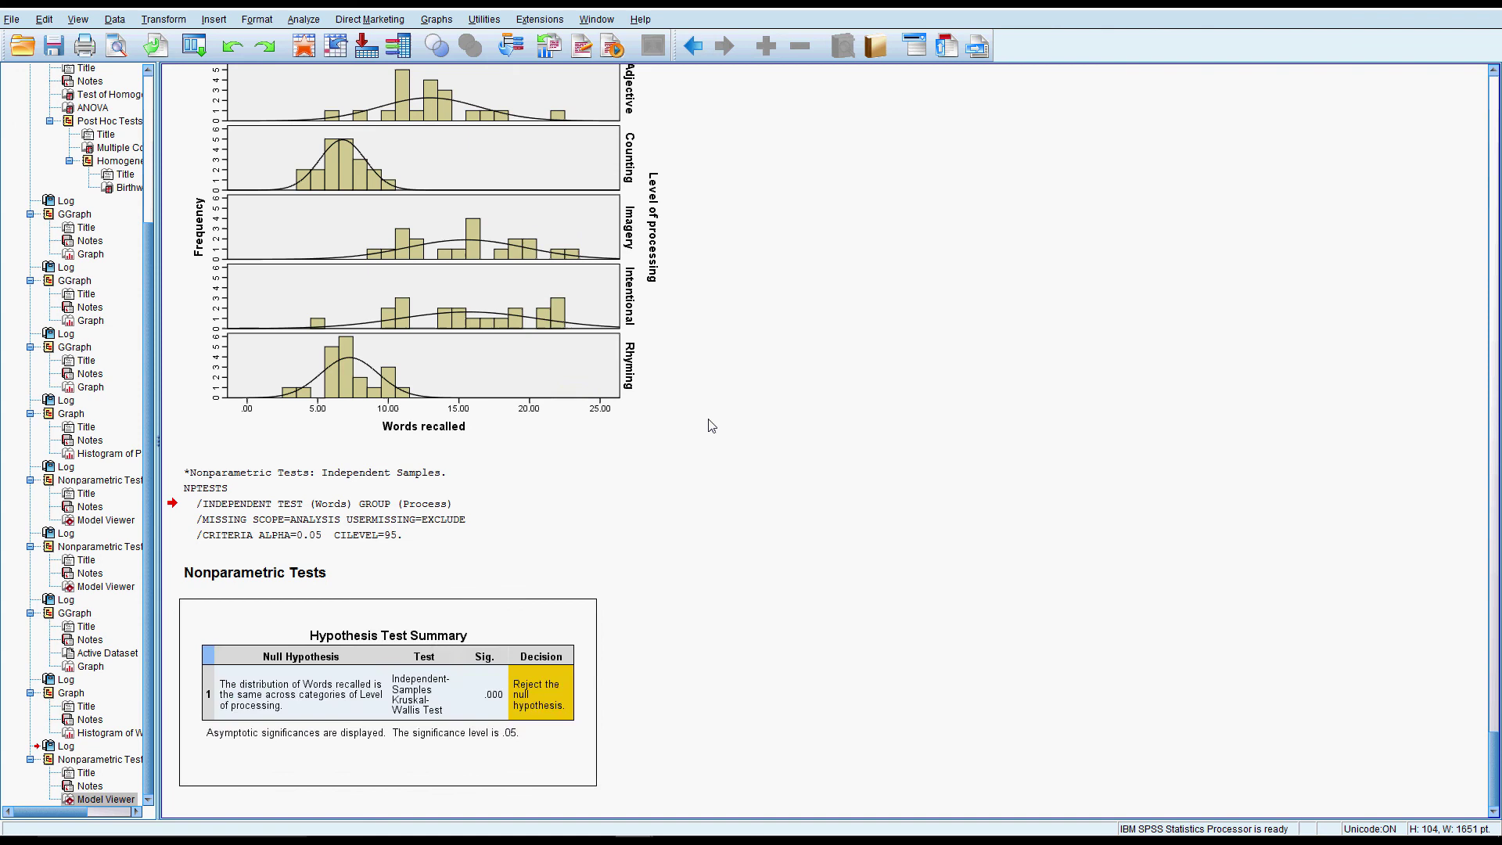
{"action": "scroll", "coordinate": [711, 425], "scroll_direction": "up", "scroll_amount": 6}
{"action": "scroll", "coordinate": [712, 426], "scroll_direction": "up", "scroll_amount": 2}
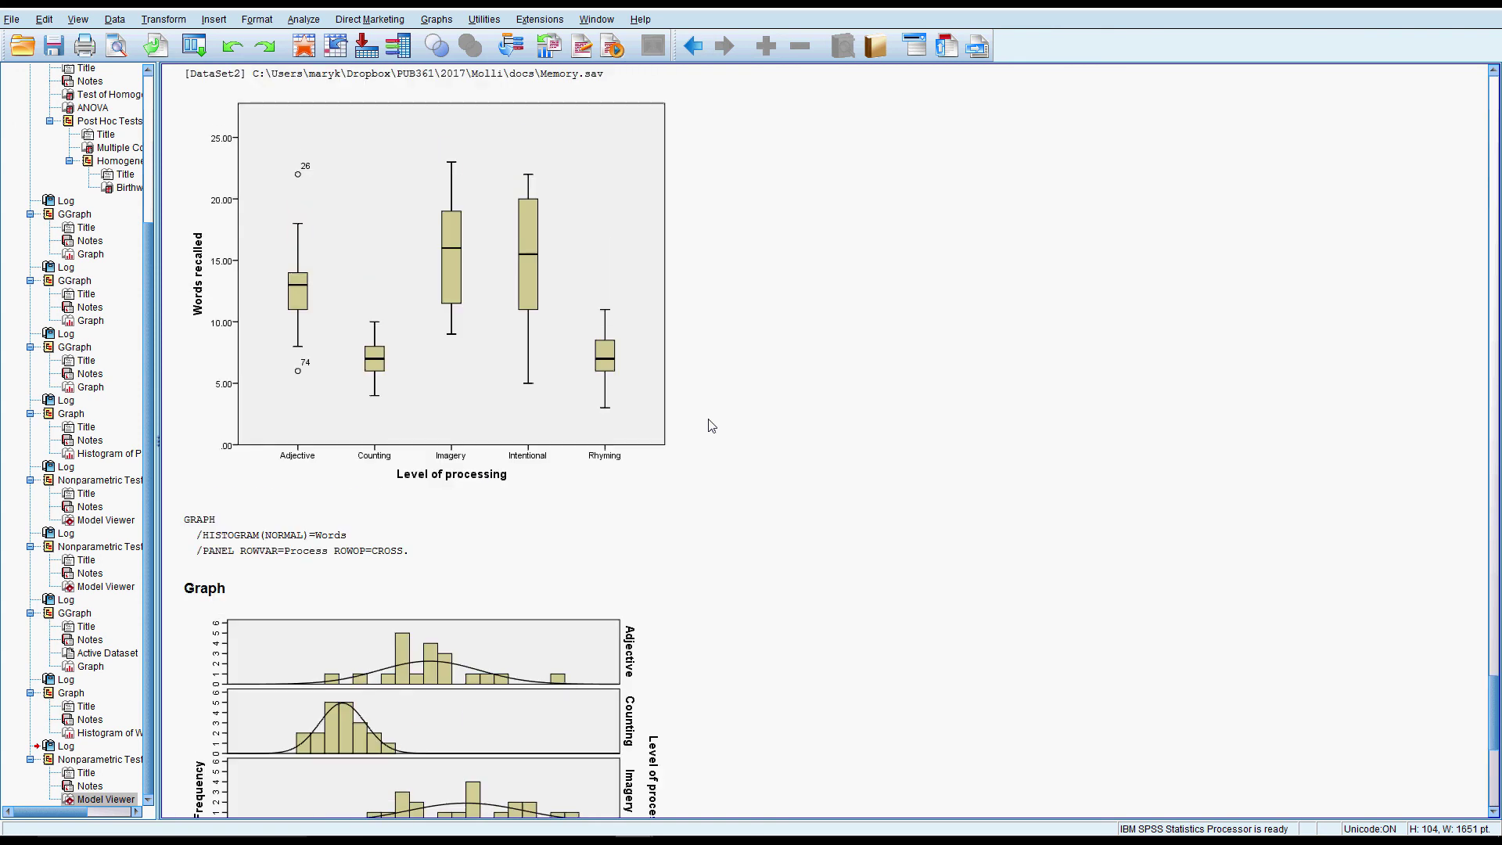
{"action": "left_click", "coordinate": [358, 207]}
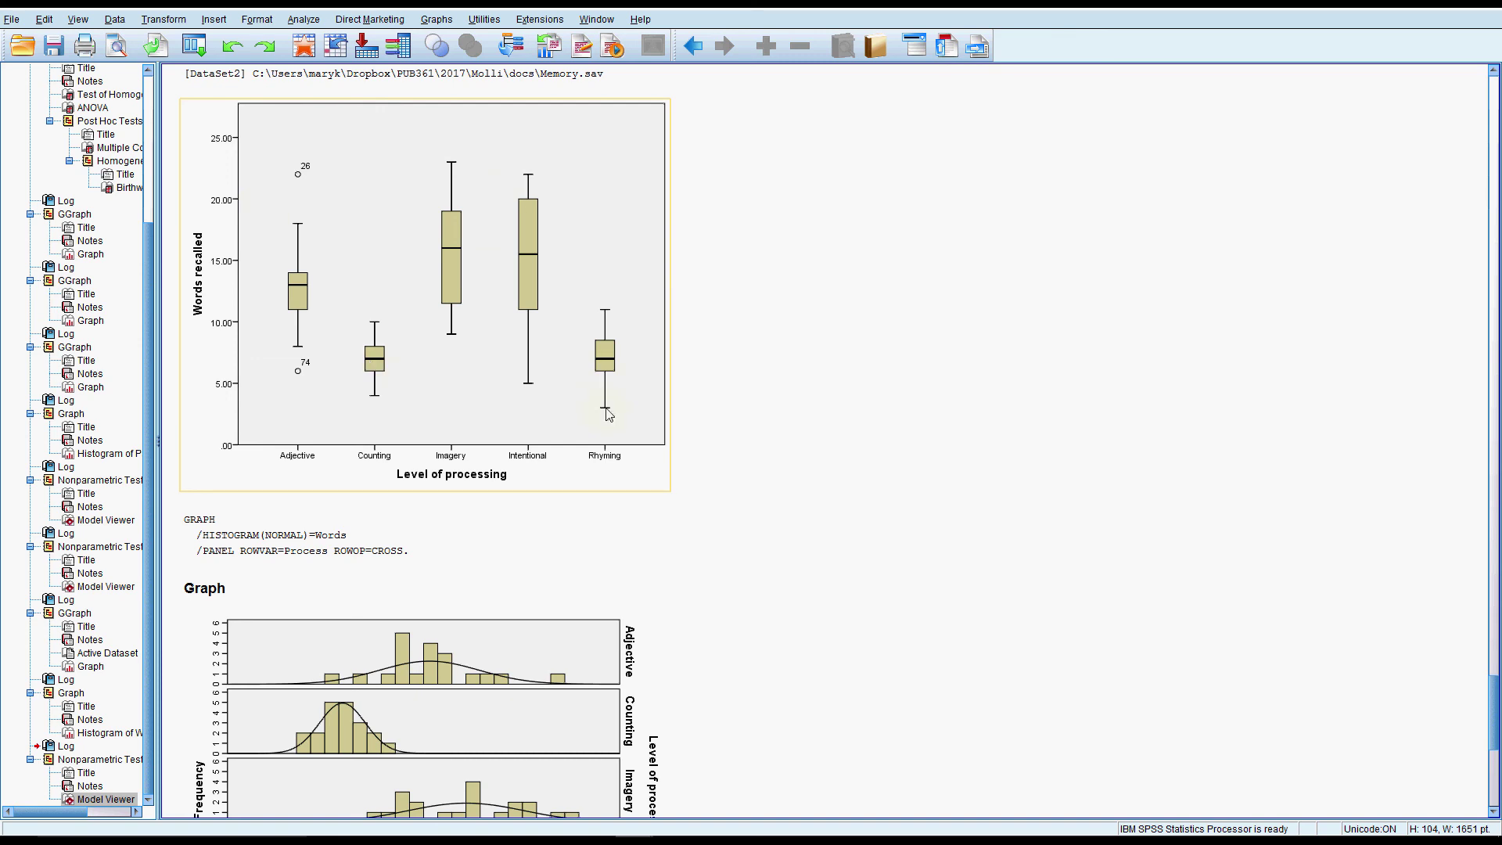
{"action": "left_click", "coordinate": [758, 501]}
{"action": "scroll", "coordinate": [760, 501], "scroll_direction": "down", "scroll_amount": 3}
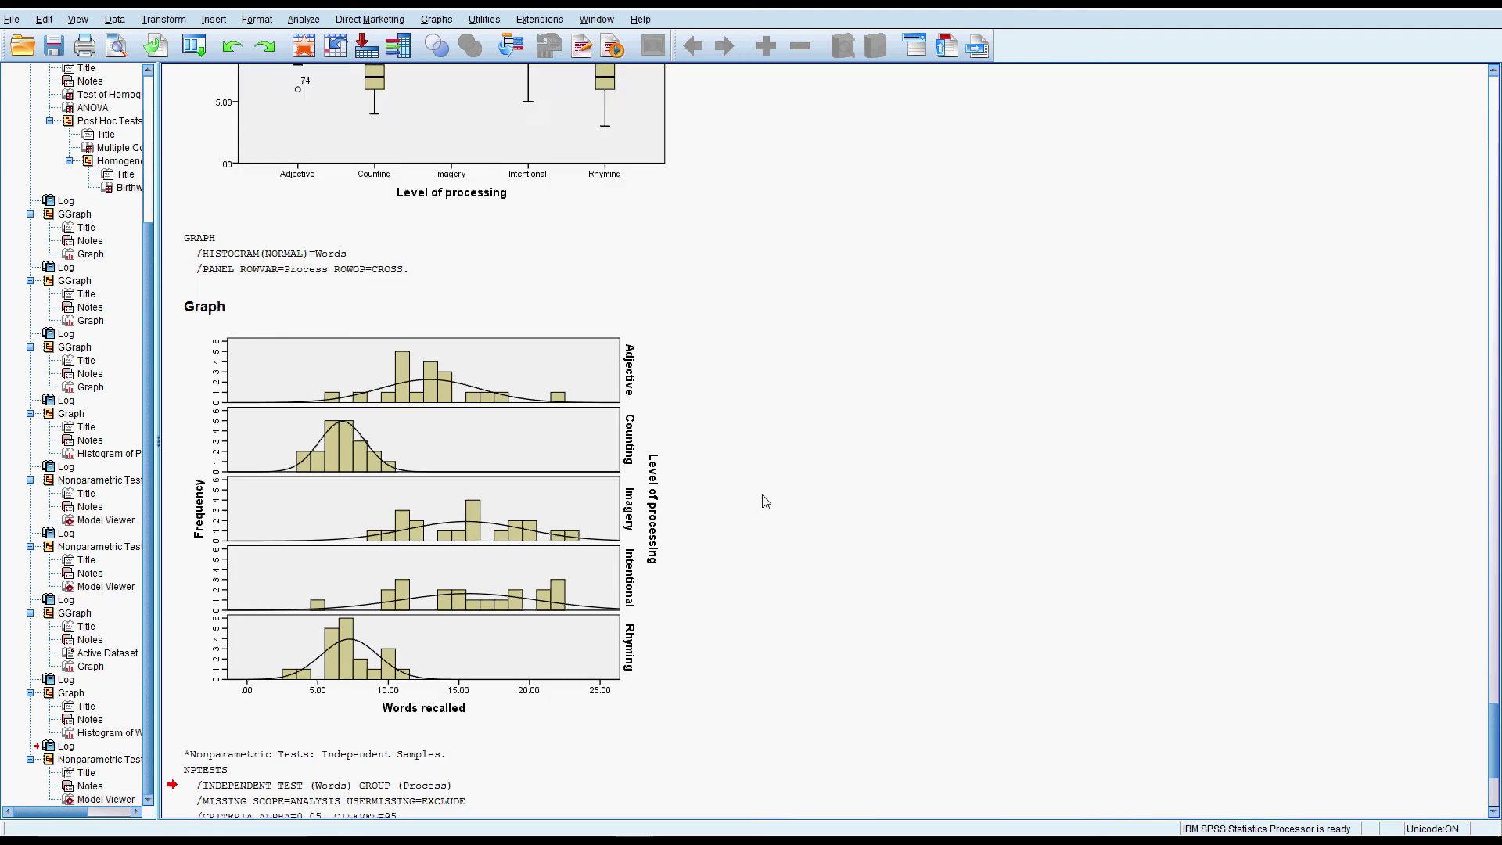
{"action": "scroll", "coordinate": [765, 502], "scroll_direction": "down", "scroll_amount": 2}
{"action": "left_click", "coordinate": [570, 348]}
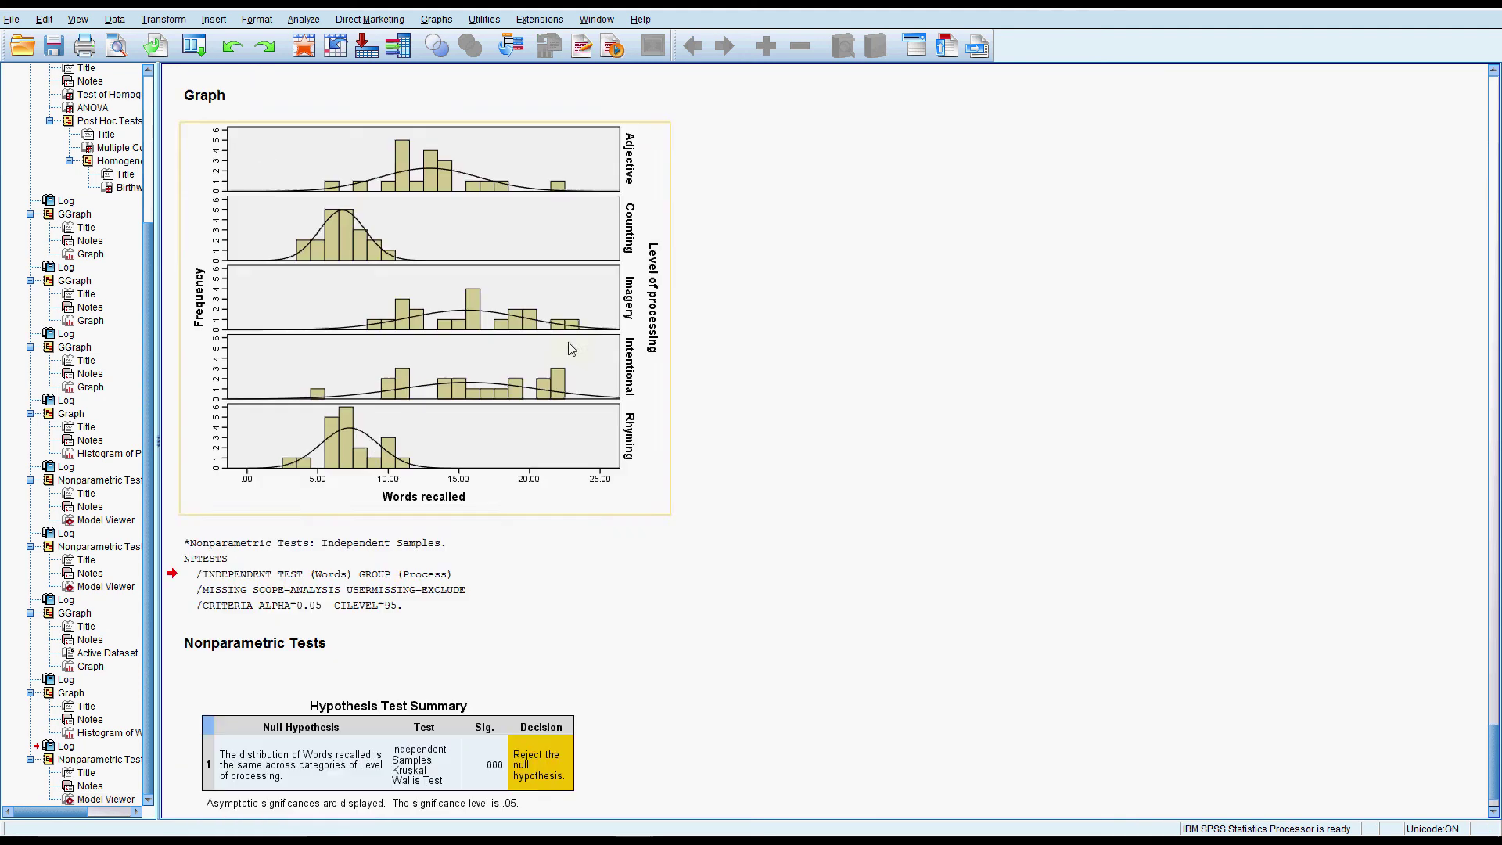
{"action": "left_click", "coordinate": [303, 19]}
Run the Independent Samples test comparing Words recalled medians across processing levels (Sig. .000), then launch Chart Builder
{"action": "mouse_move", "coordinate": [407, 291]}
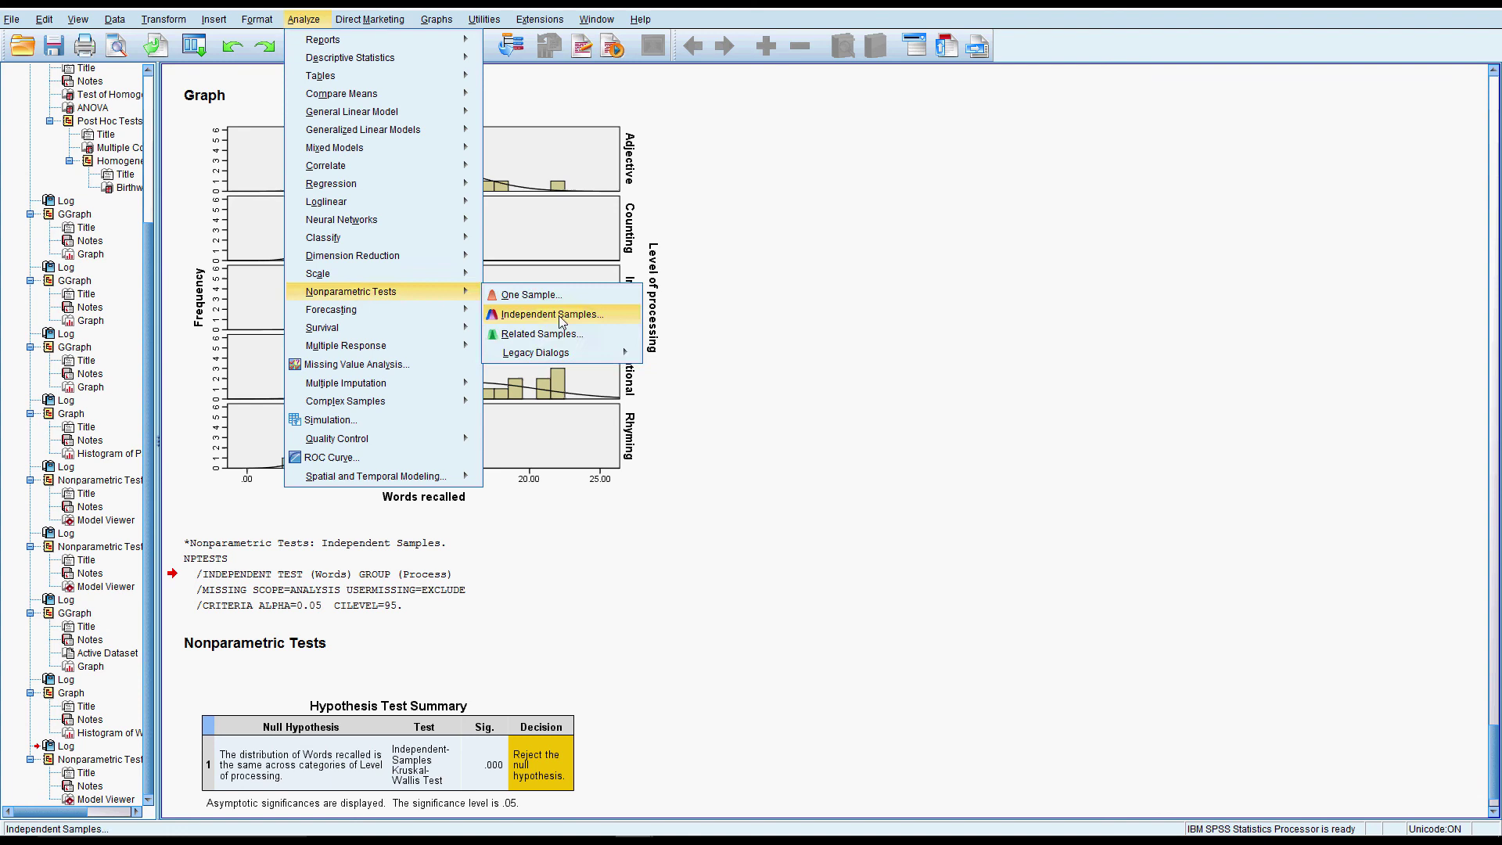
{"action": "left_click", "coordinate": [560, 317]}
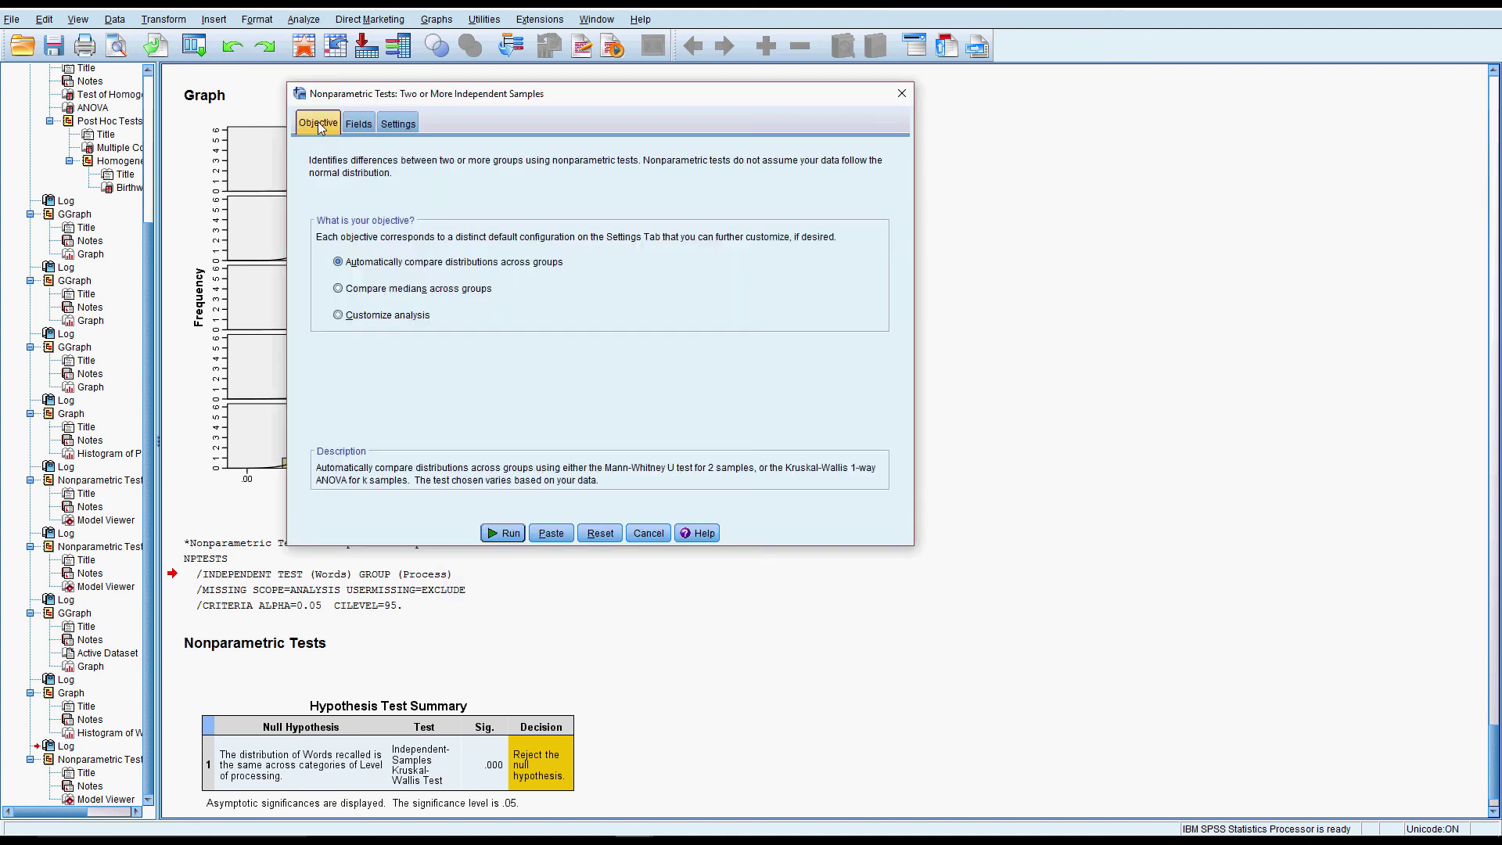
{"action": "left_click", "coordinate": [385, 290]}
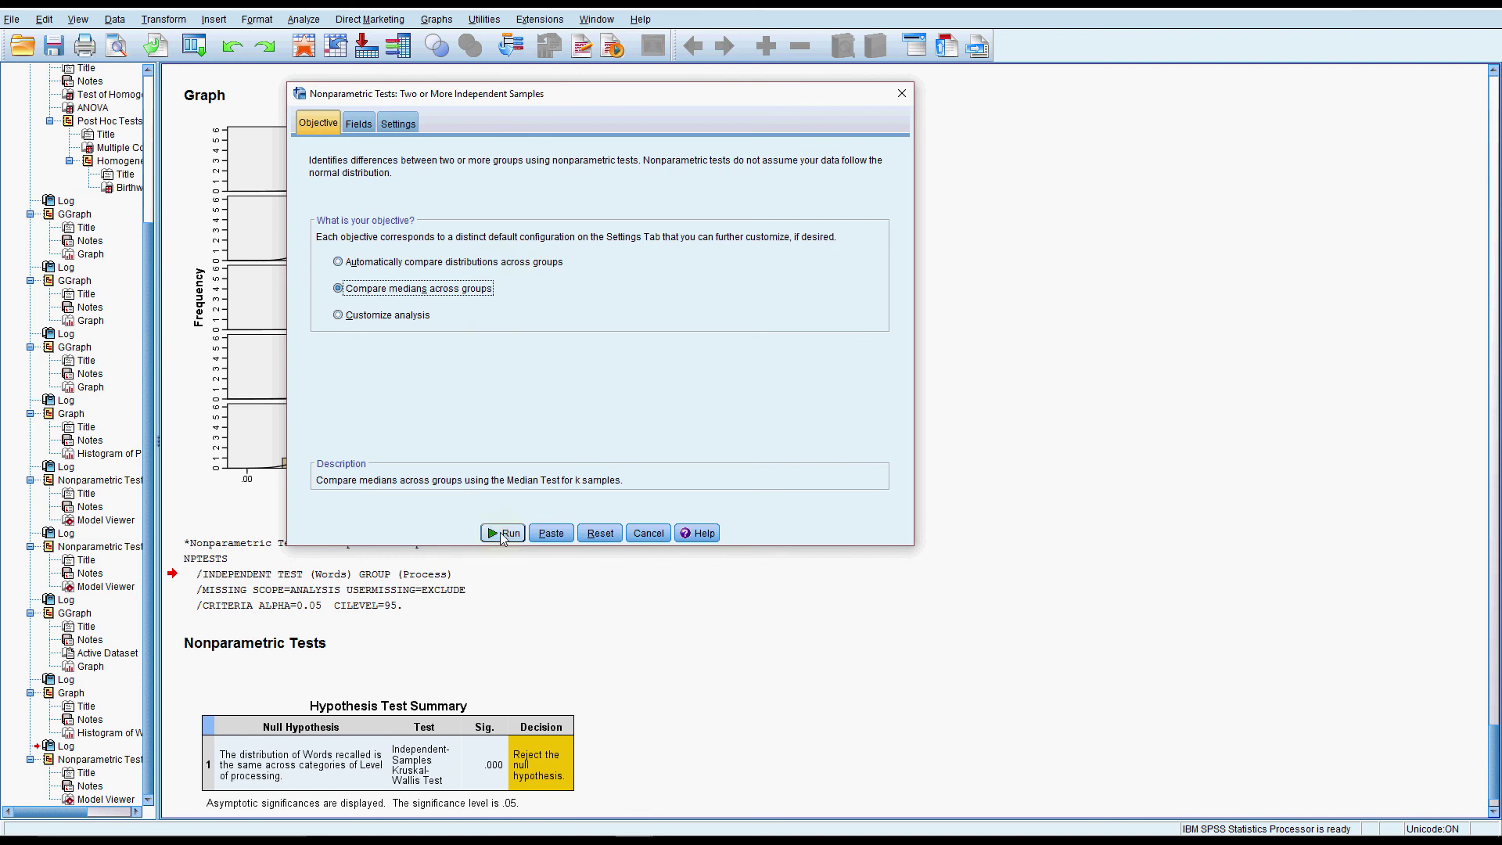
{"action": "left_click", "coordinate": [502, 535]}
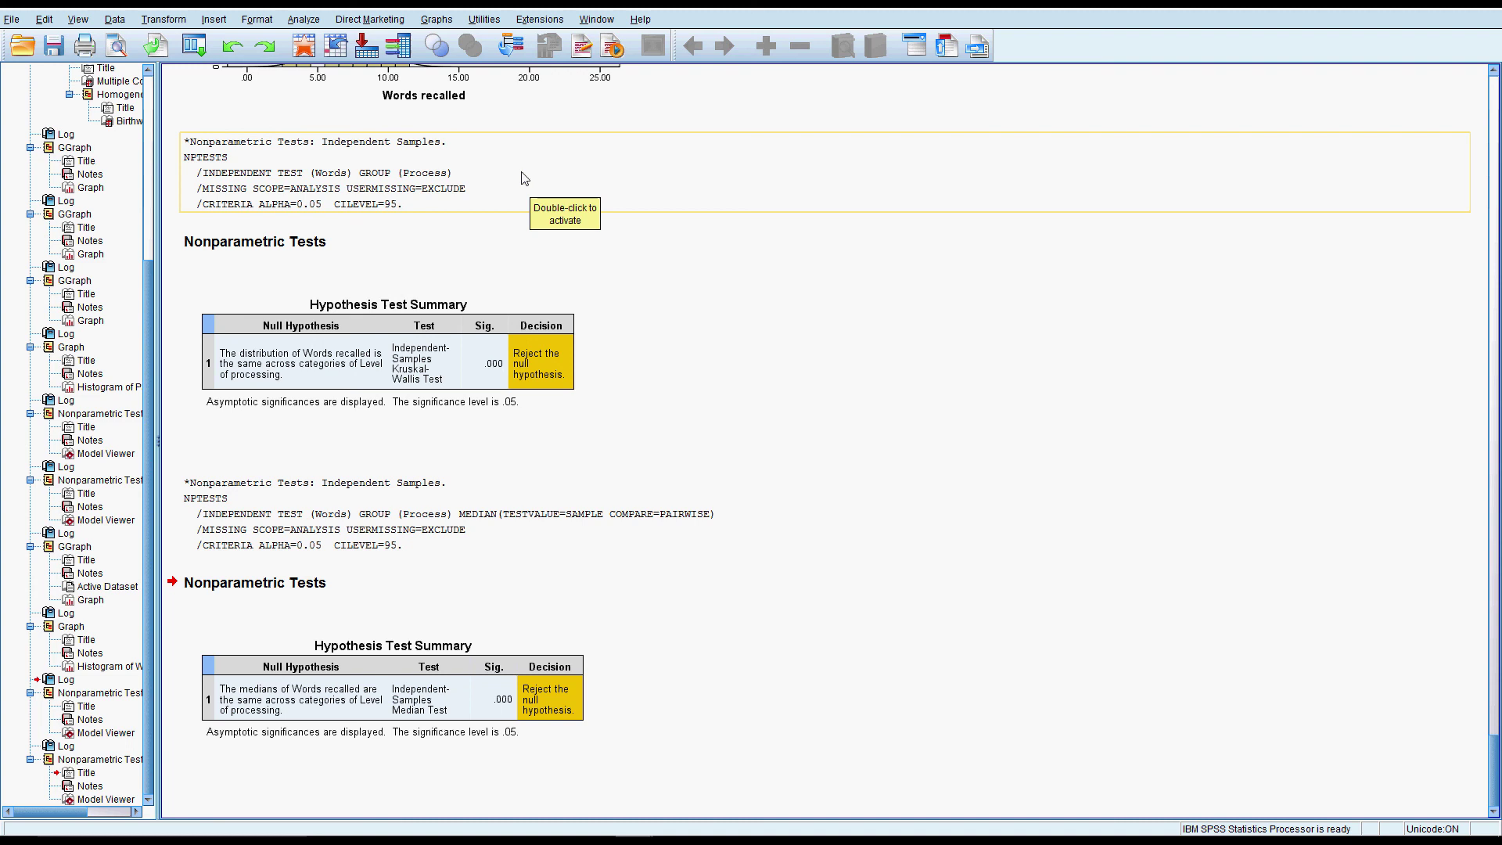
{"action": "left_click", "coordinate": [437, 20]}
{"action": "left_click", "coordinate": [441, 42]}
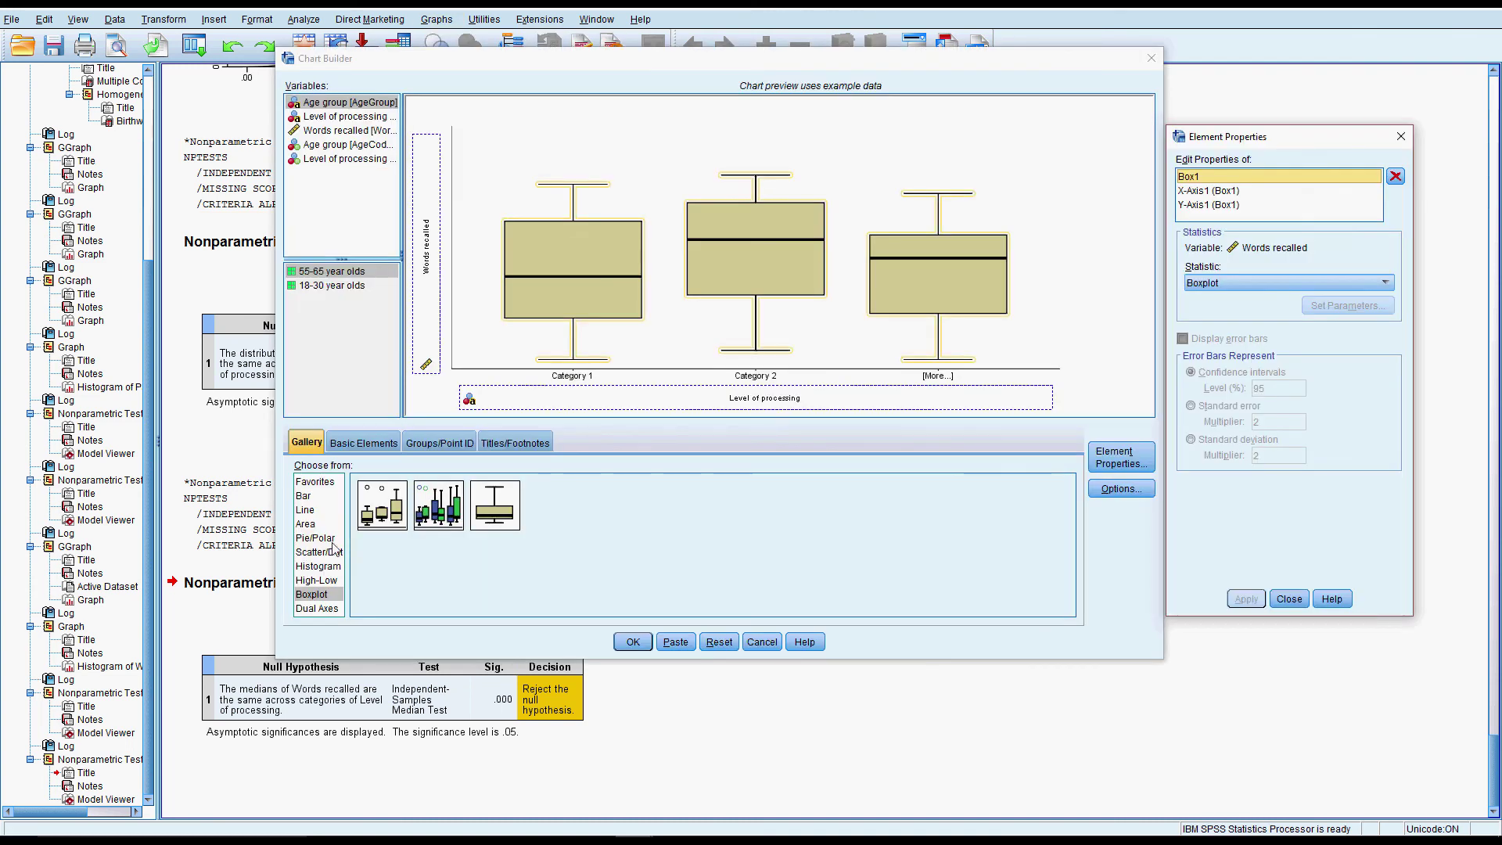
Build a Simple Error Bar chart of mean words recalled per processing level with 95% CIs
{"action": "left_click", "coordinate": [306, 496]}
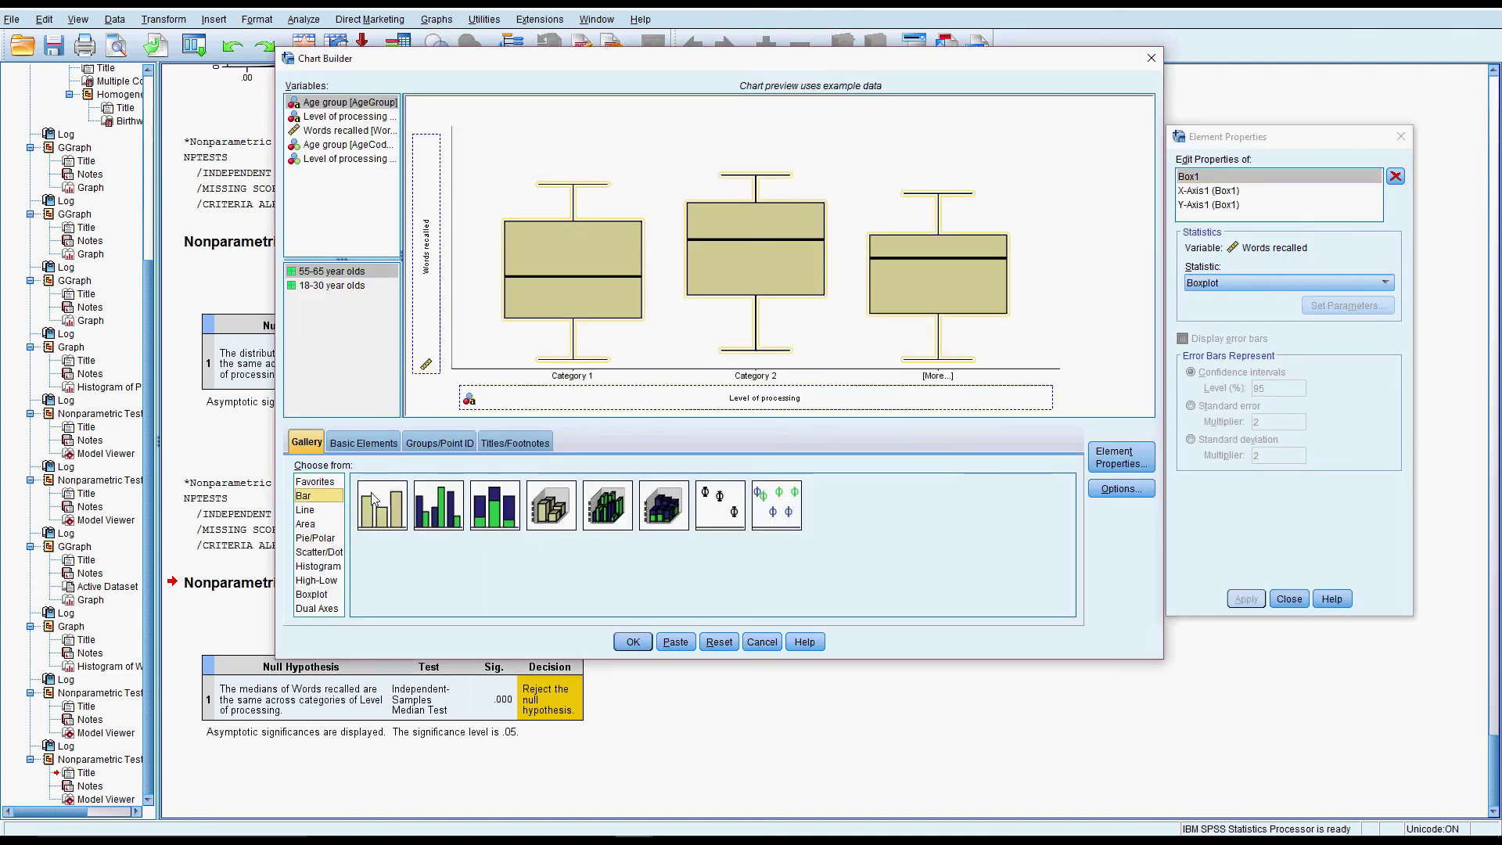
{"action": "double_click", "coordinate": [721, 513]}
{"action": "left_click", "coordinate": [633, 642]}
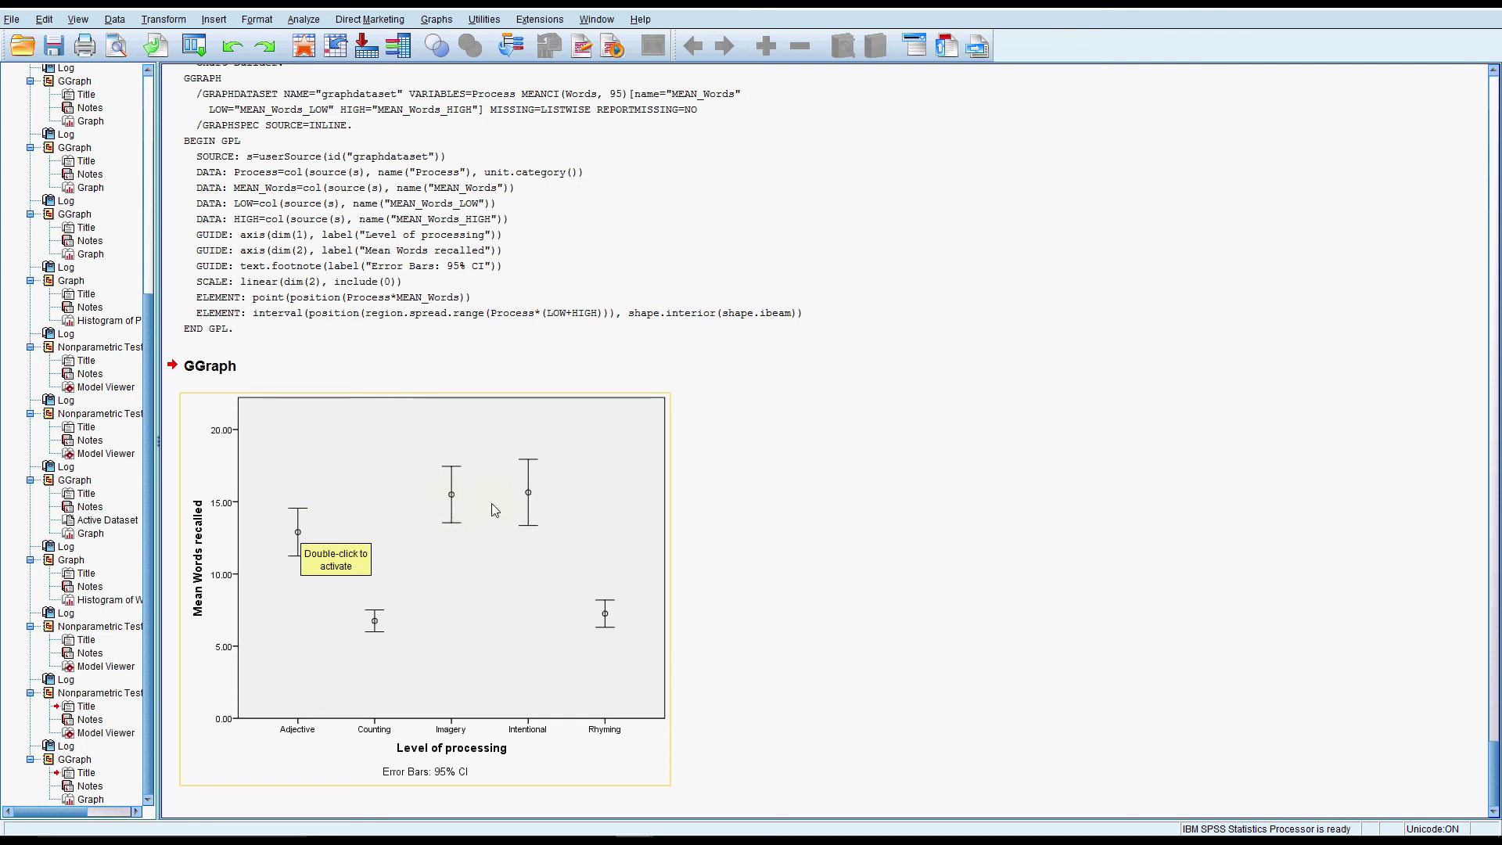
{"action": "scroll", "coordinate": [509, 508], "scroll_direction": "up", "scroll_amount": 5}
{"action": "scroll", "coordinate": [510, 513], "scroll_direction": "up", "scroll_amount": 8}
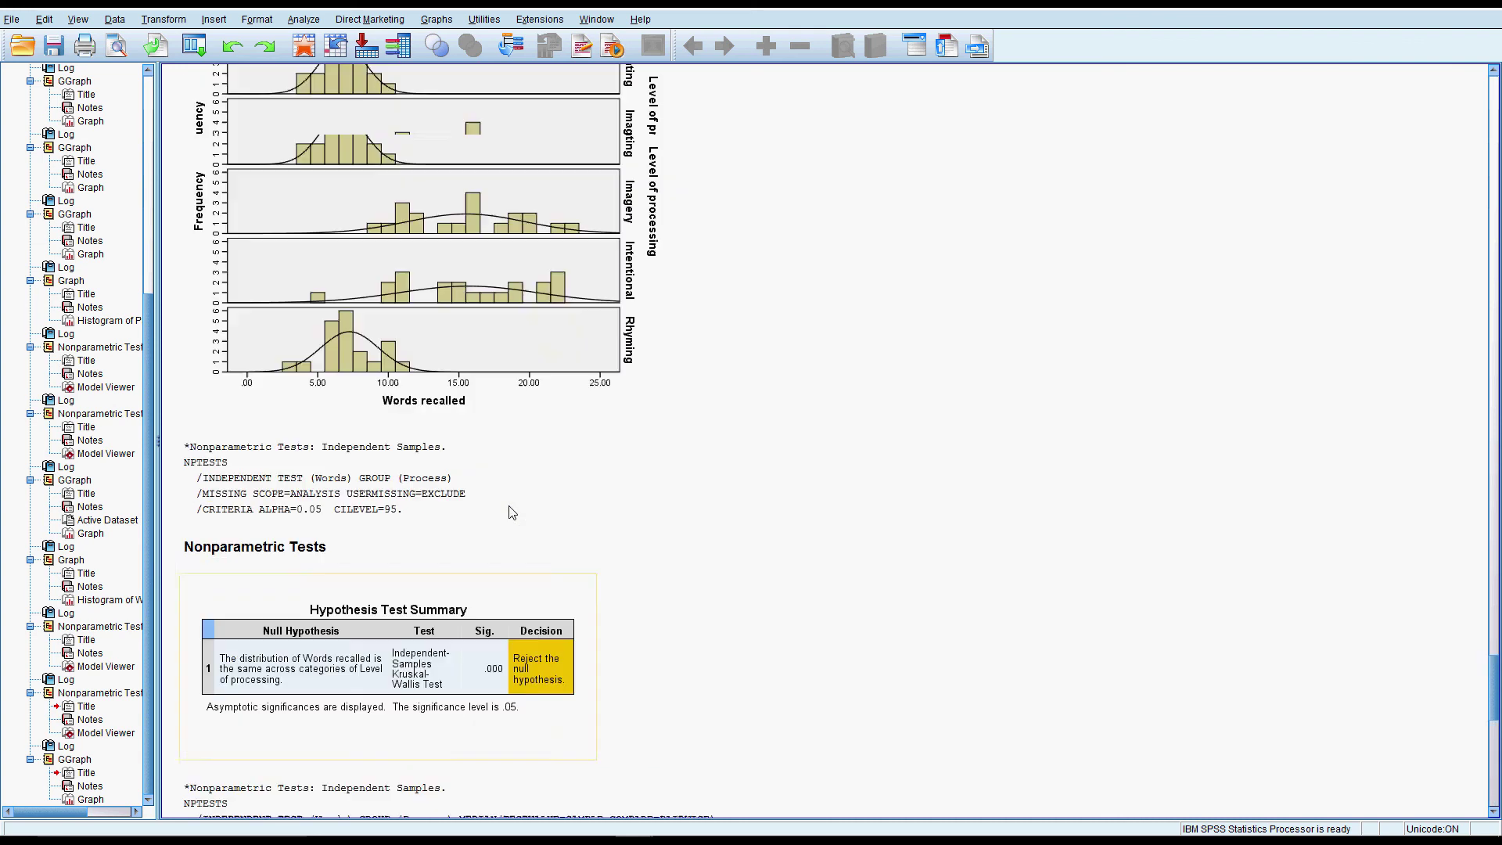
{"action": "scroll", "coordinate": [552, 345], "scroll_direction": "down", "scroll_amount": 10}
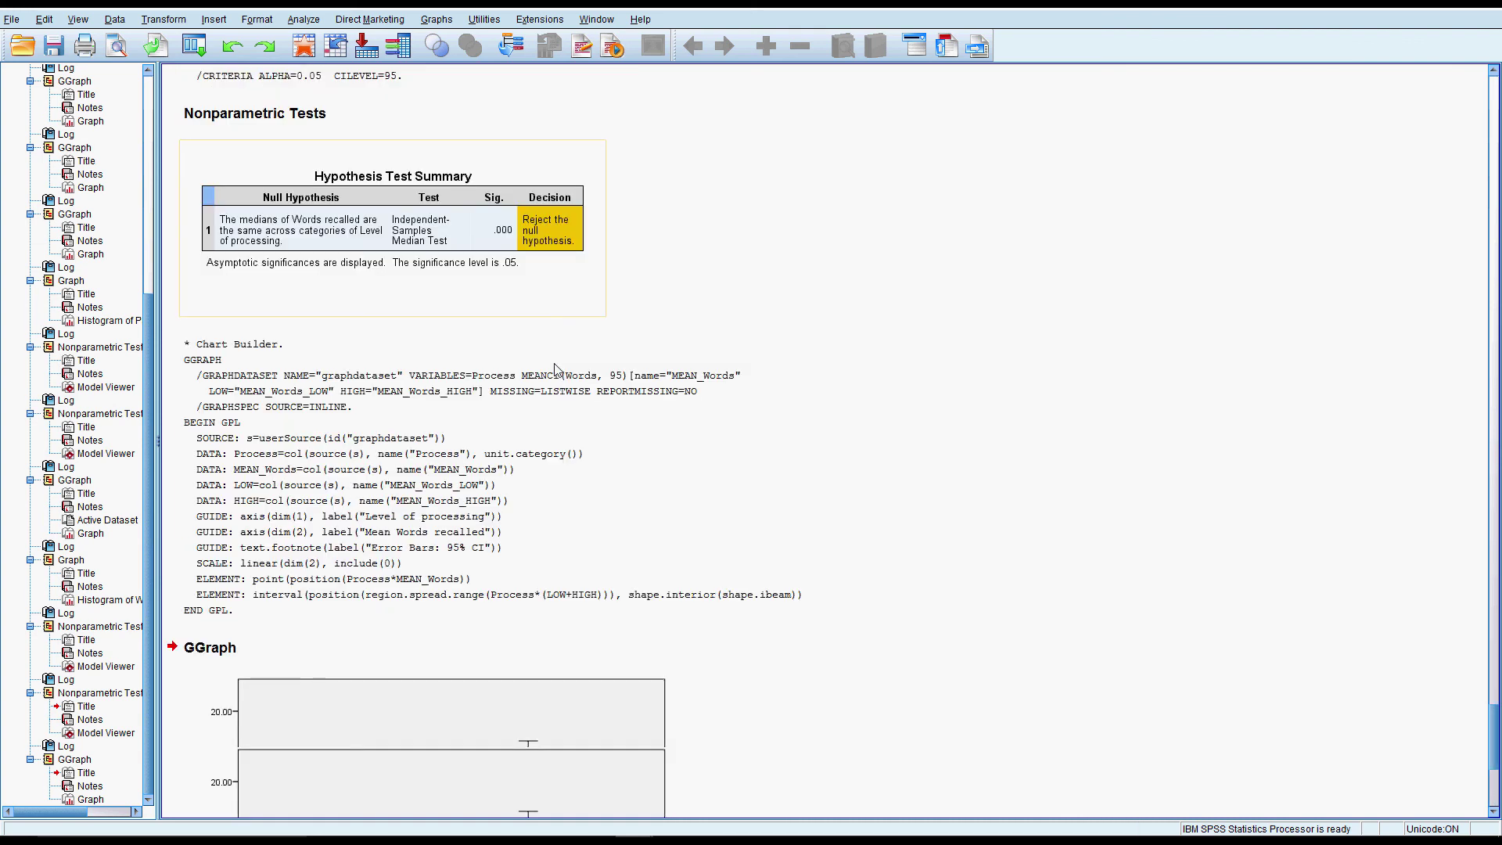
{"action": "scroll", "coordinate": [555, 368], "scroll_direction": "down", "scroll_amount": 3}
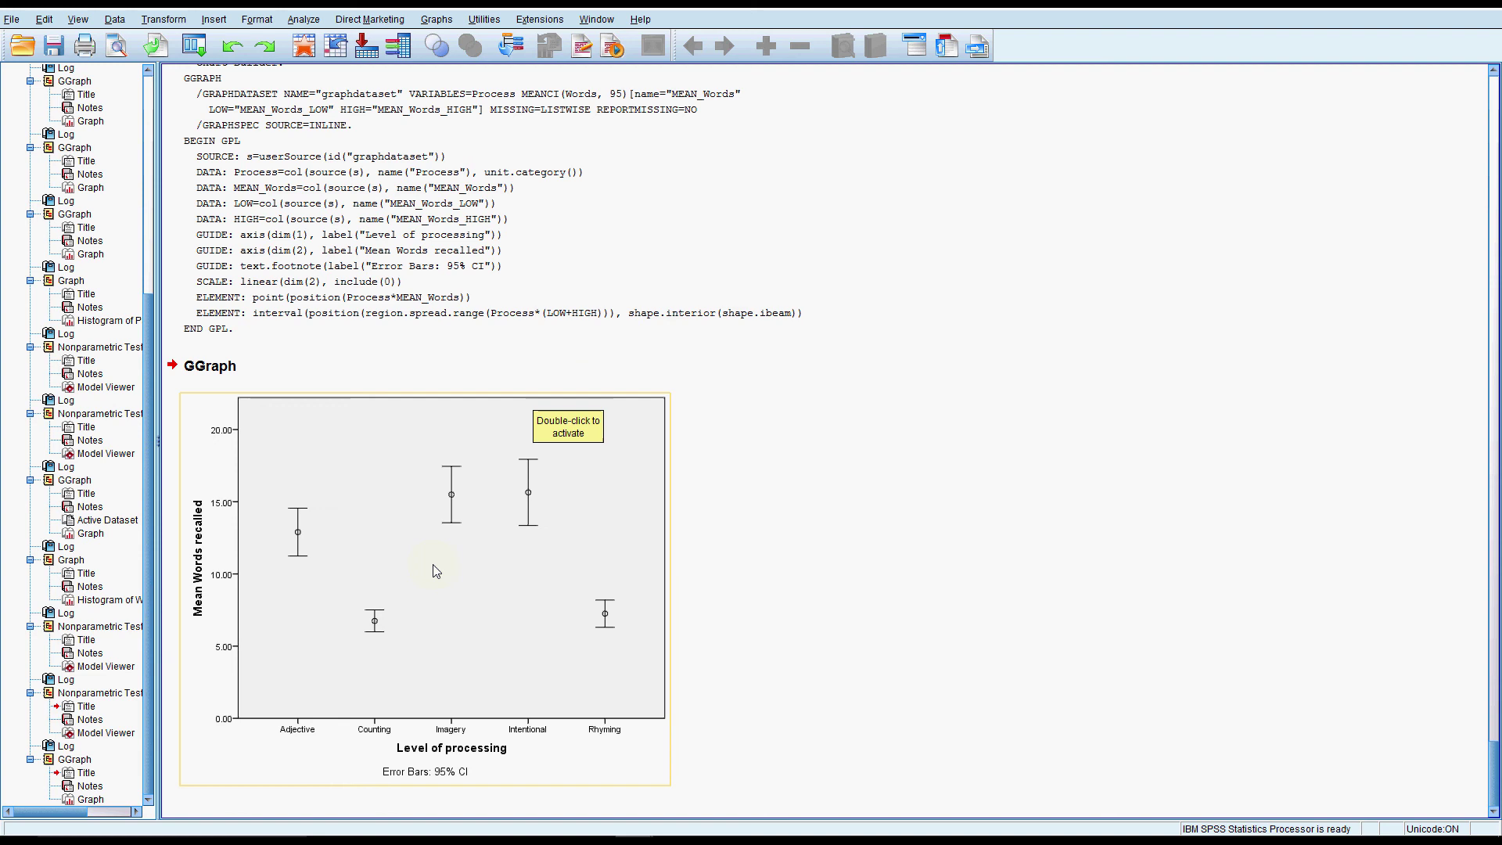